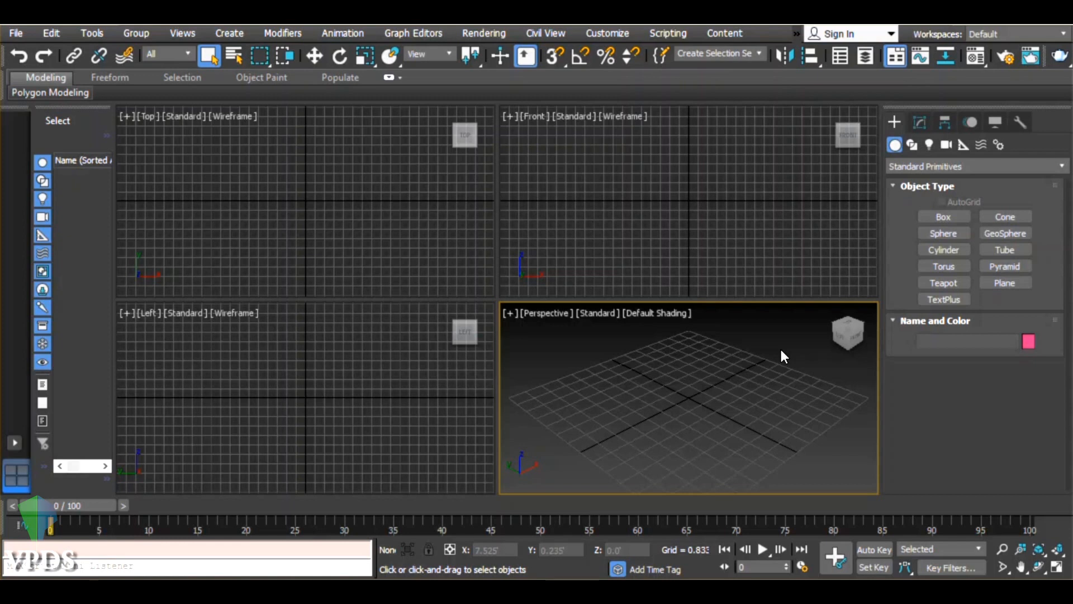
Maximize the Top viewport and draw a spline circle with a radius of 2' on the X axis, well left of the origin
left_click(292, 193)
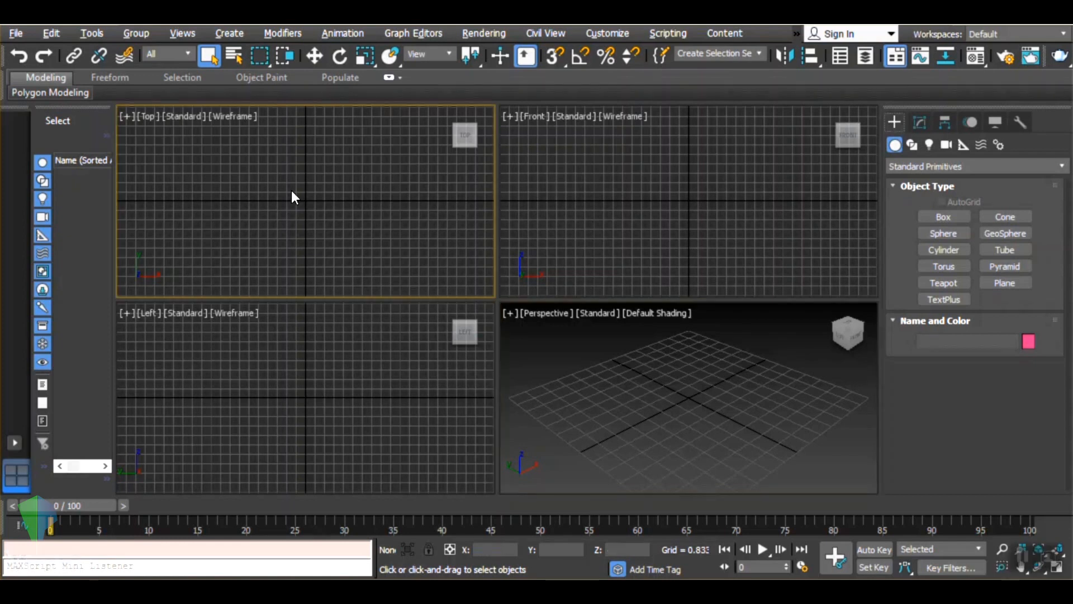
key("alt+w")
left_click(912, 144)
left_click(943, 246)
left_click_drag(197, 298, 211, 340)
scroll(931, 437, "down", 1)
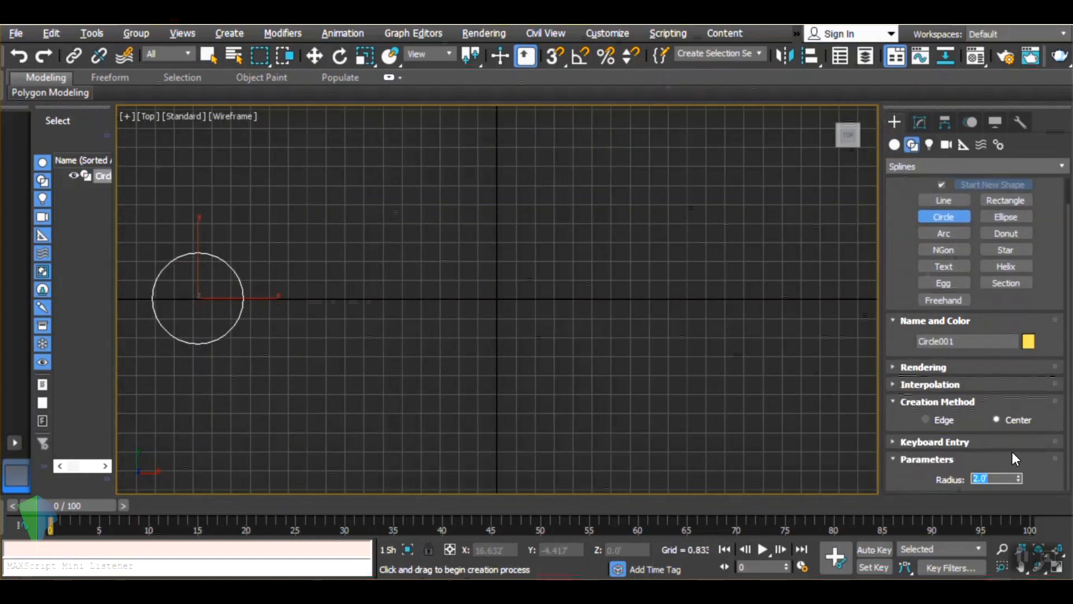
Draw a spline rectangle to the right of the circle and set its length and width to 4'
left_click(1006, 200)
left_click_drag(281, 255, 381, 336)
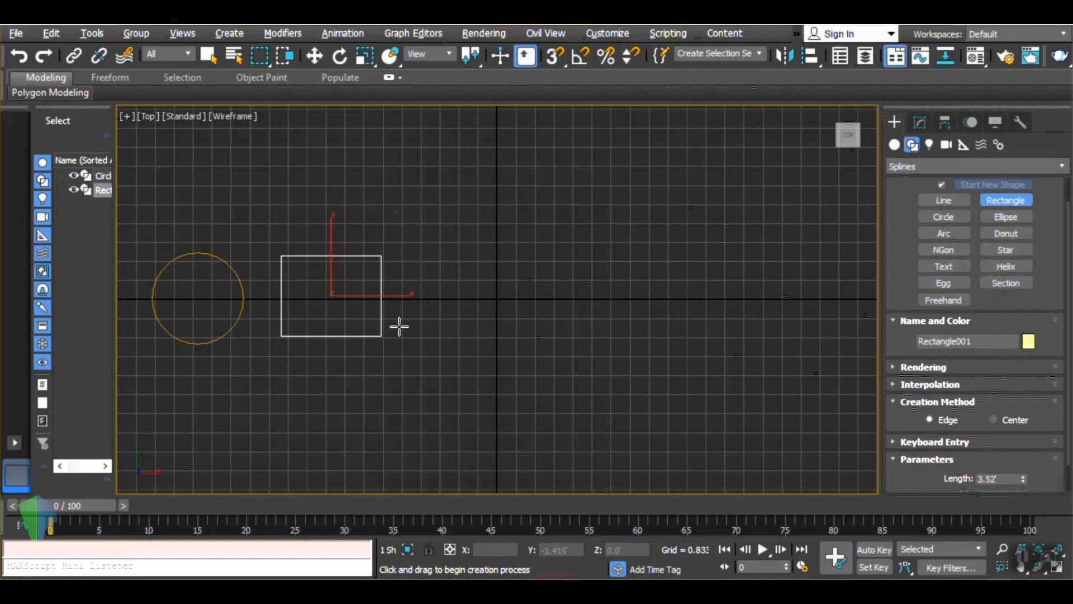
left_click(921, 125)
type("2")
key("Tab")
type("2")
key("Return")
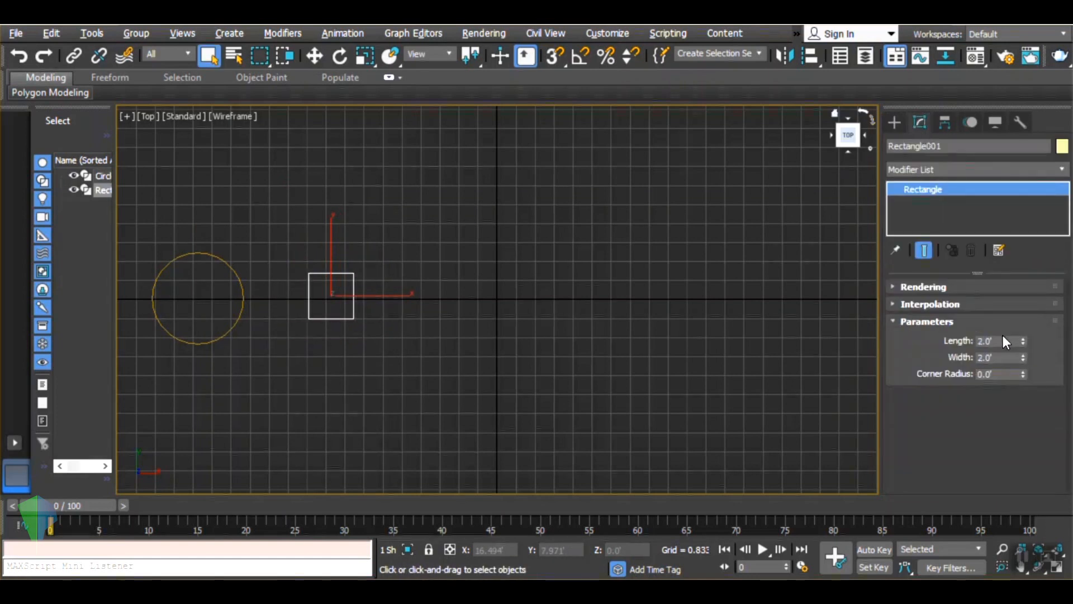
type("4")
key("Tab")
type("4")
key("Return")
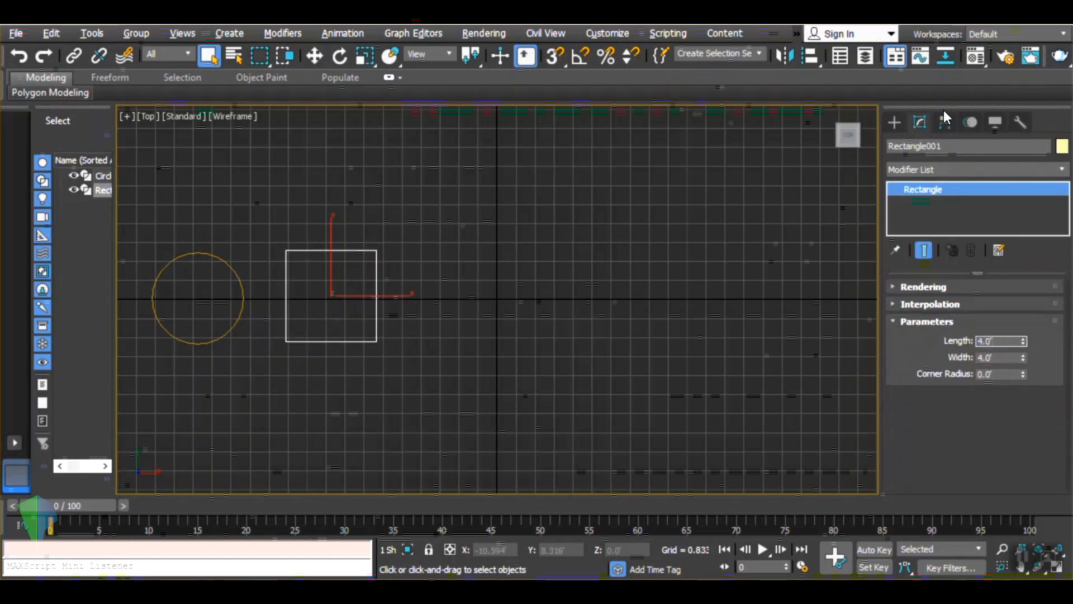
Draw a star to the right of the rectangle with Radius 1 set to 3' and Radius 2 set to 2'
left_click(894, 122)
left_click(1005, 278)
left_click_drag(459, 297, 481, 364)
left_click(480, 338)
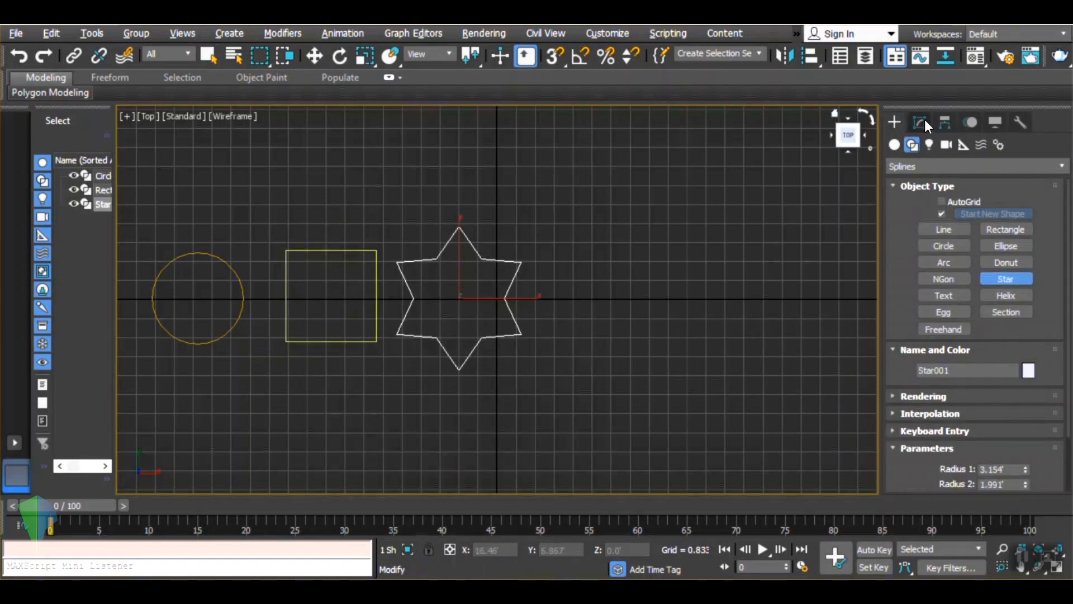
double_click(1000, 470)
type("3")
key("Tab")
type("2")
key("Return")
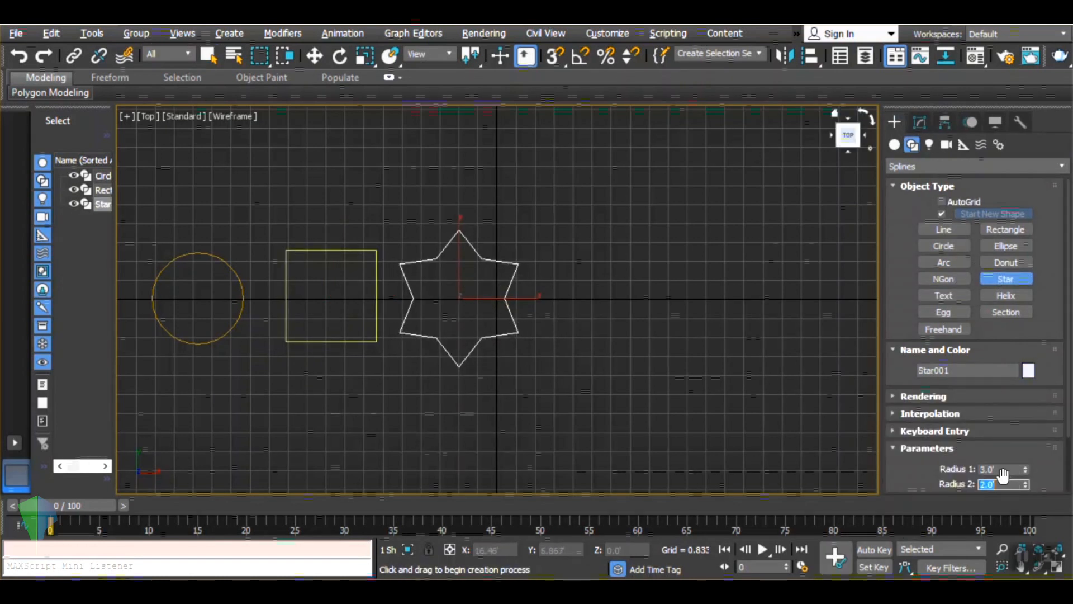
Draw an NGon to the right of the star and set its radius to 2' and its sides to 5
left_click(943, 278)
left_click_drag(595, 293, 618, 352)
left_click(919, 121)
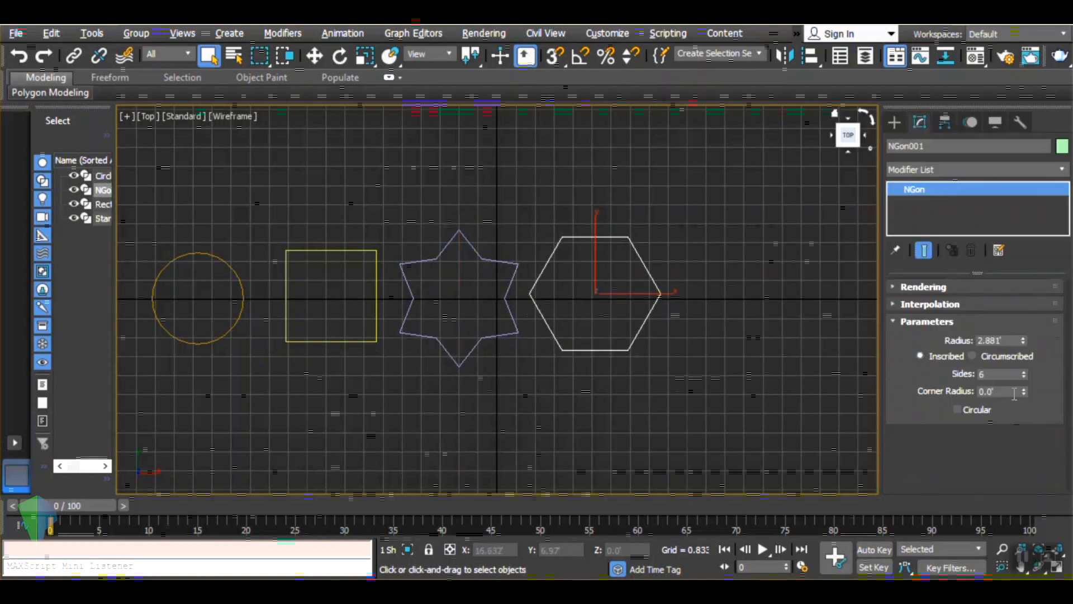
type("2")
key("Return")
double_click(993, 374)
type("5")
key("Return")
Draw an egg spline to the right of the pentagon and set its length to 4'
left_click(894, 122)
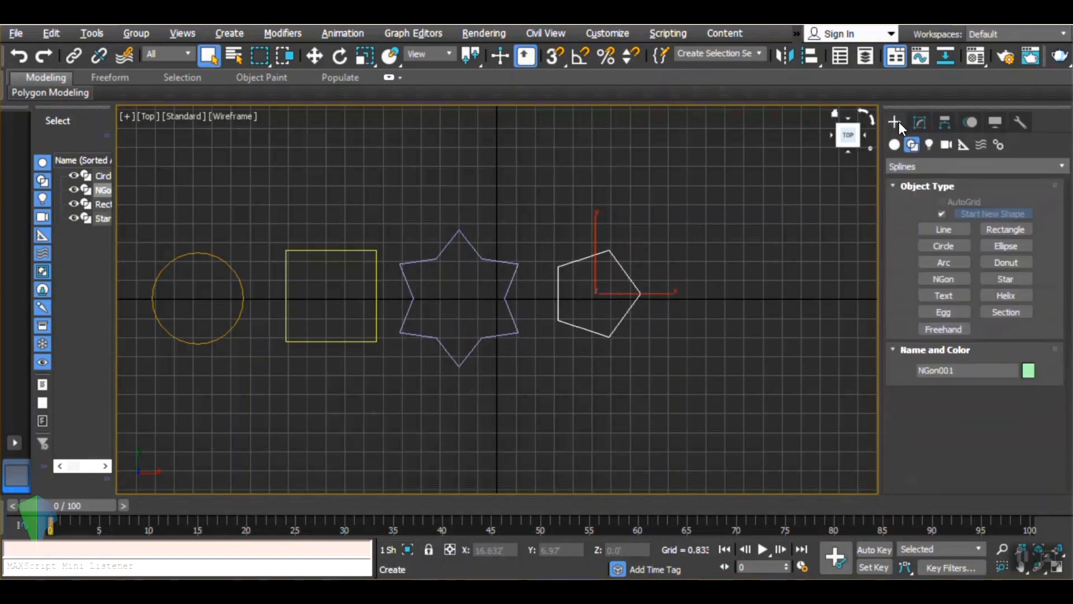
left_click(943, 312)
left_click_drag(720, 344, 705, 208)
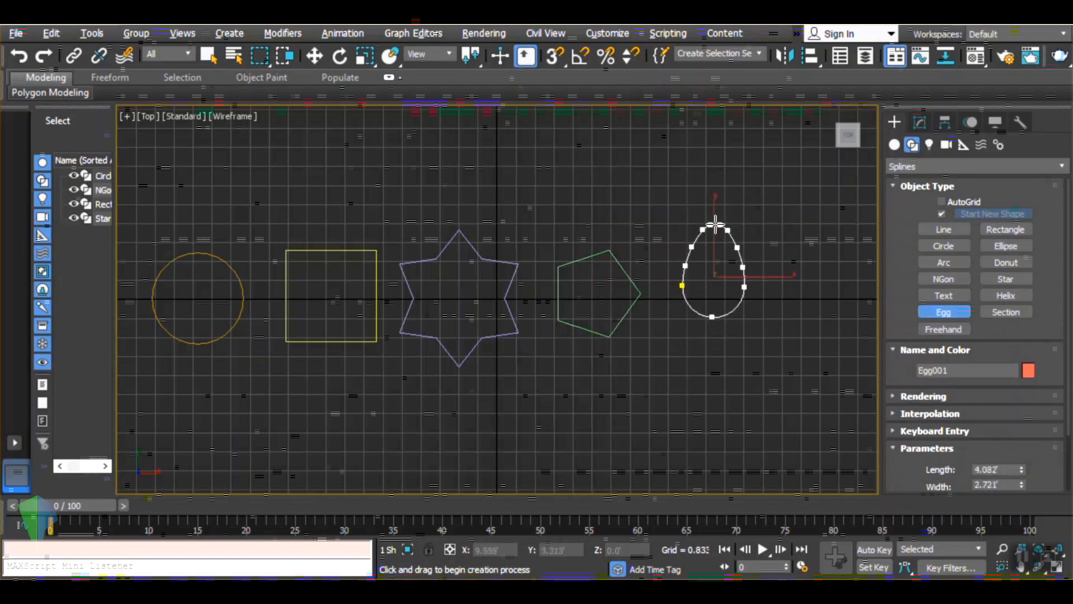
left_click(686, 257)
scroll(939, 279, "down", 3)
left_click(932, 434)
double_click(996, 398)
type("4")
key("Return")
right_click(770, 251)
Move the egg down so that it lines up with the other shapes along the X axis
right_click(749, 247)
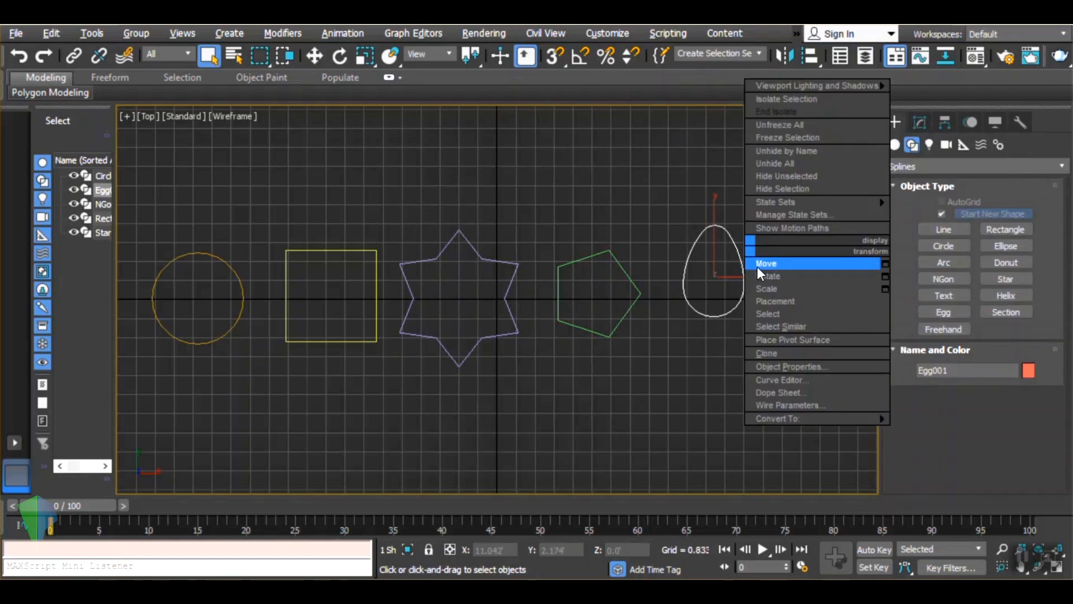
left_click(757, 265)
left_click_drag(741, 258, 732, 288)
Apply a Normalize Spline modifier to the circle and normalize it by a knot count of 20
left_click(229, 328)
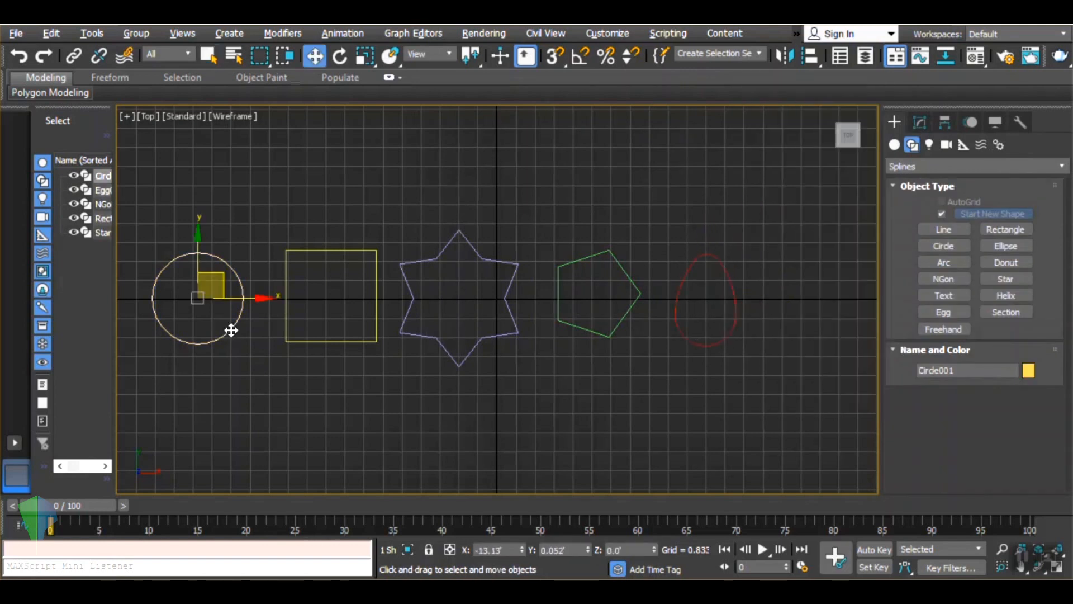
left_click(921, 123)
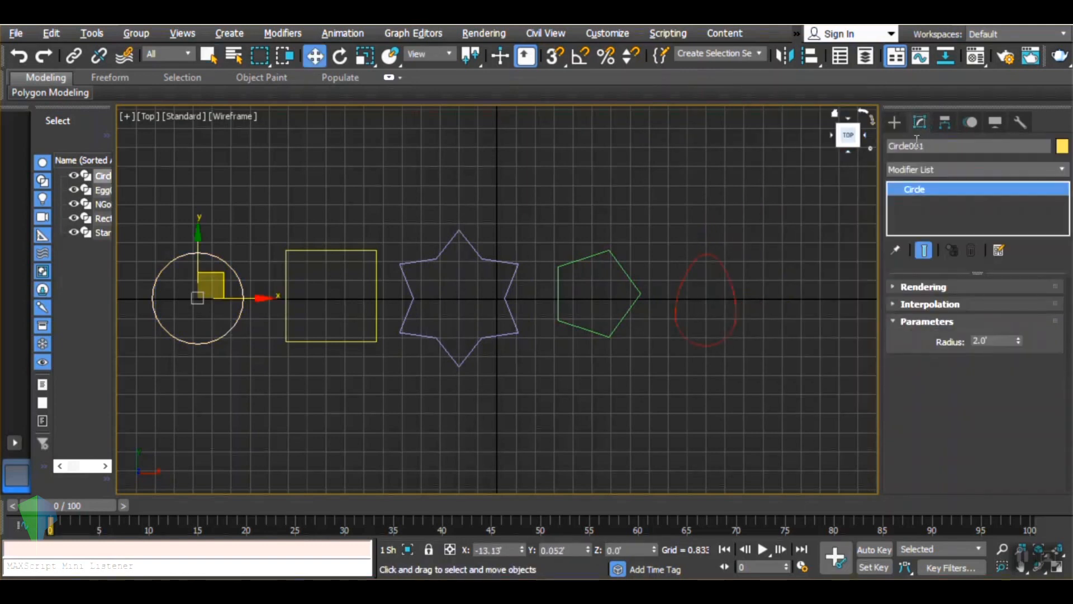
left_click(931, 170)
type("ne")
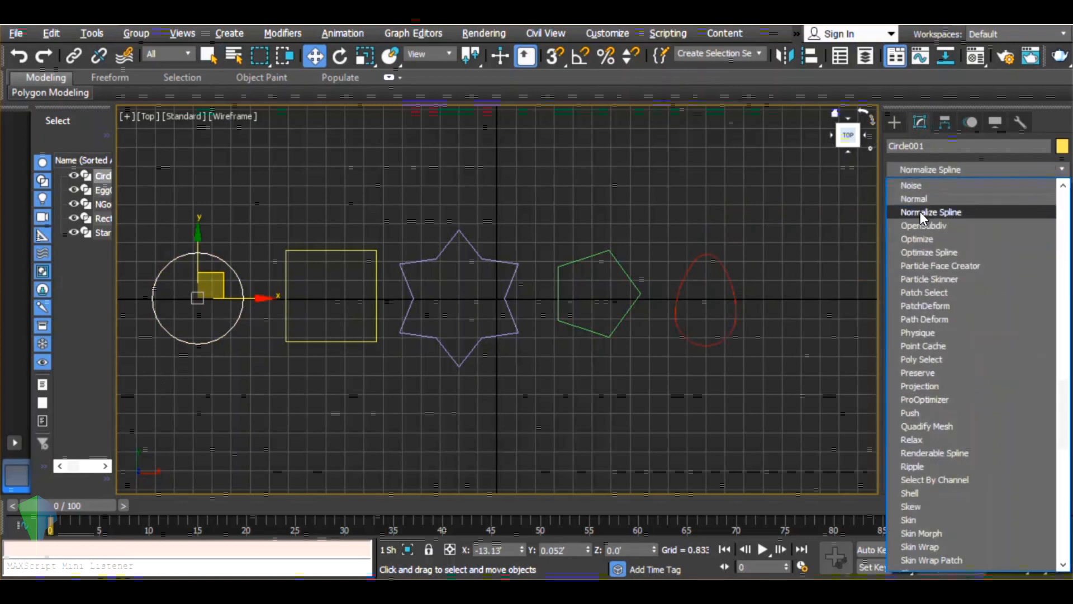
left_click(919, 212)
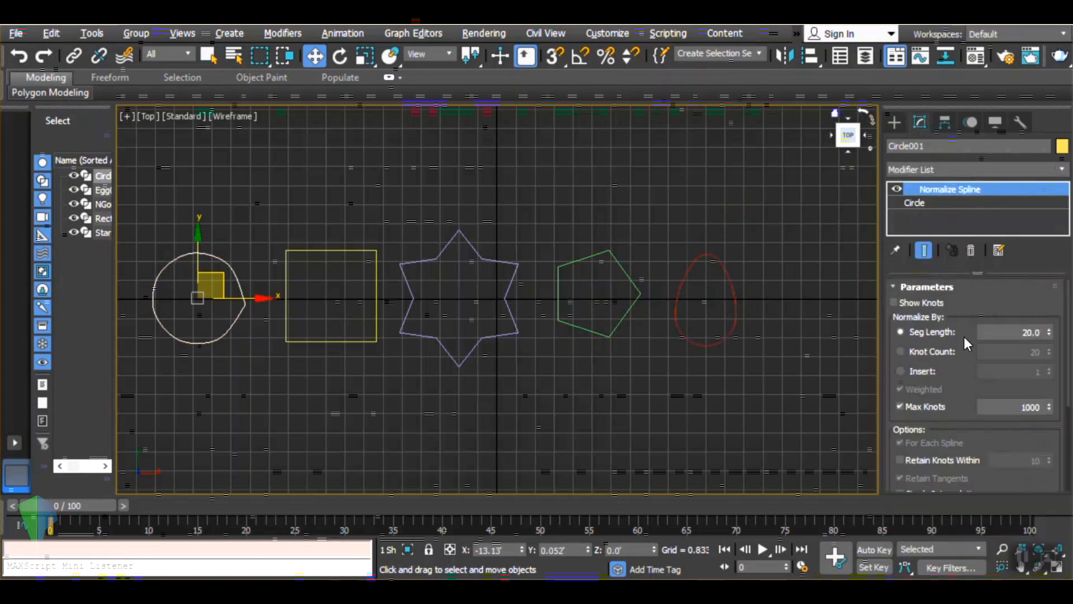
mouse_move(960, 396)
left_mouse_down()
mouse_move(973, 216)
mouse_move(950, 396)
left_mouse_up()
left_click(948, 351)
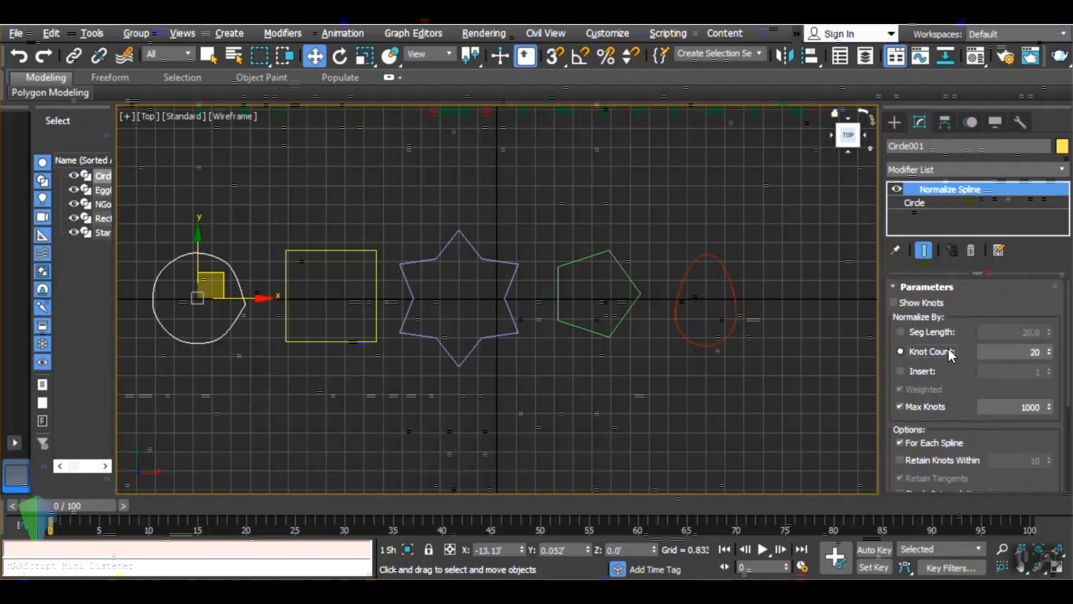
Apply a Normalize Spline modifier to the rectangle and normalize it by a knot count of 20
left_click(376, 339)
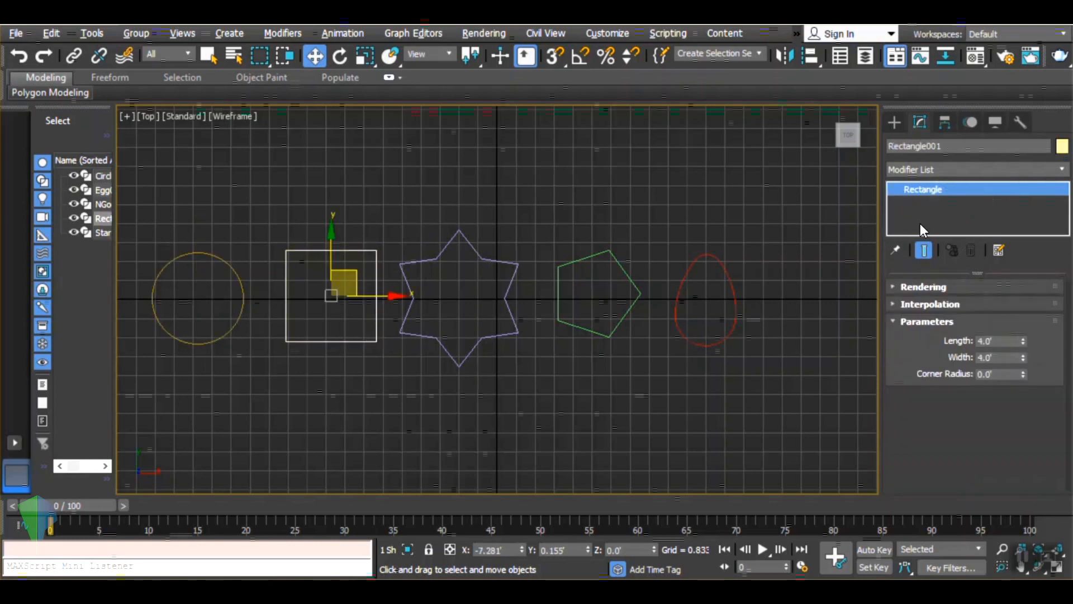
left_click(962, 169)
key("n")
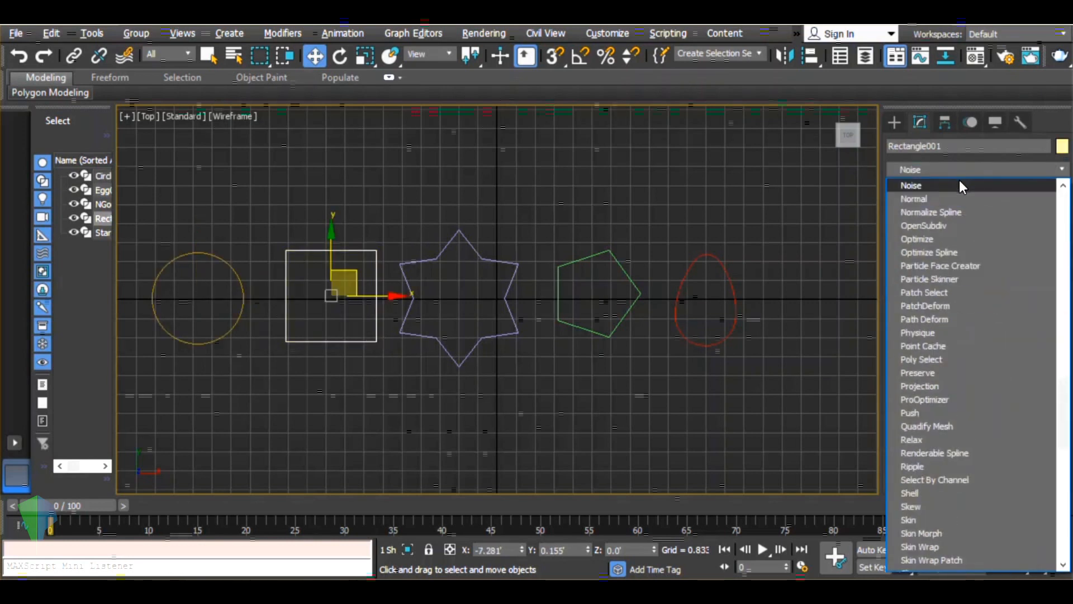
left_click(956, 212)
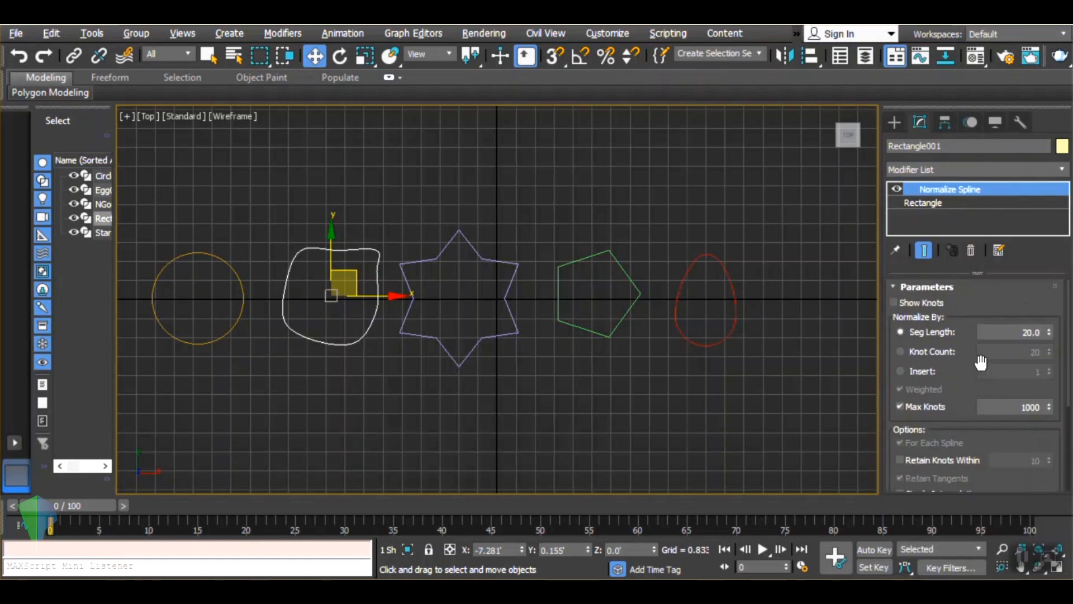
left_click(900, 350)
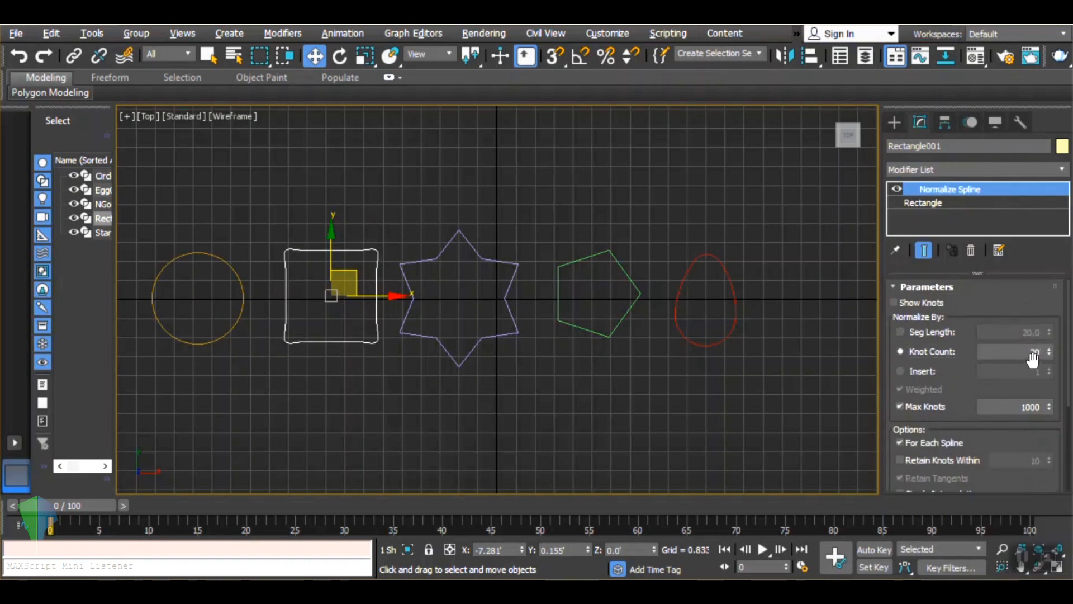
Enable Simple Interpolation and Make Segments Linear for the rectangle's Normalize Spline modifier
scroll(988, 398, "down", 3)
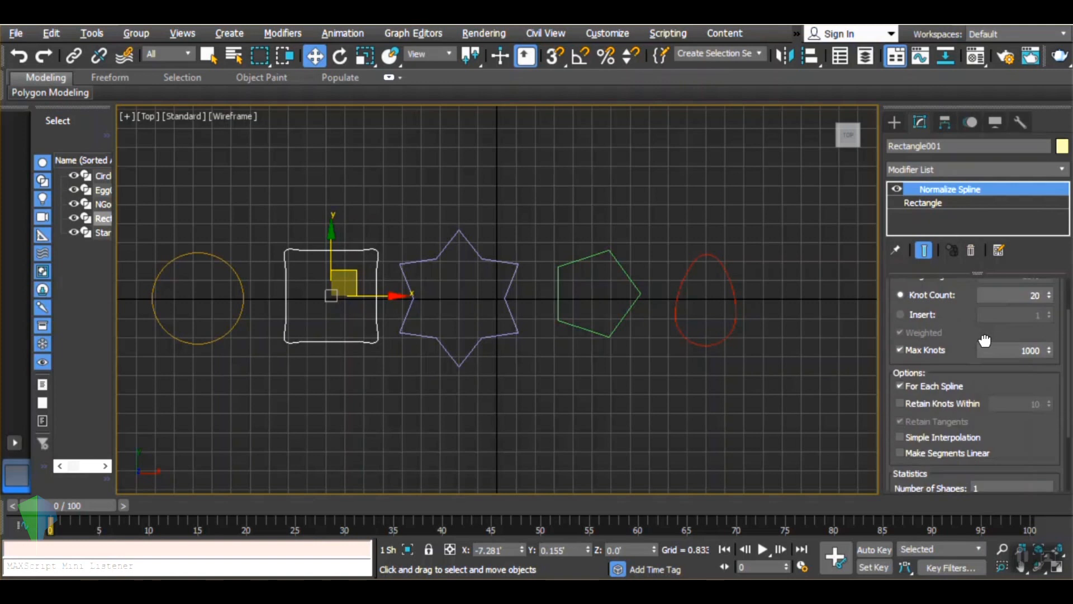
left_click(955, 418)
left_click(951, 432)
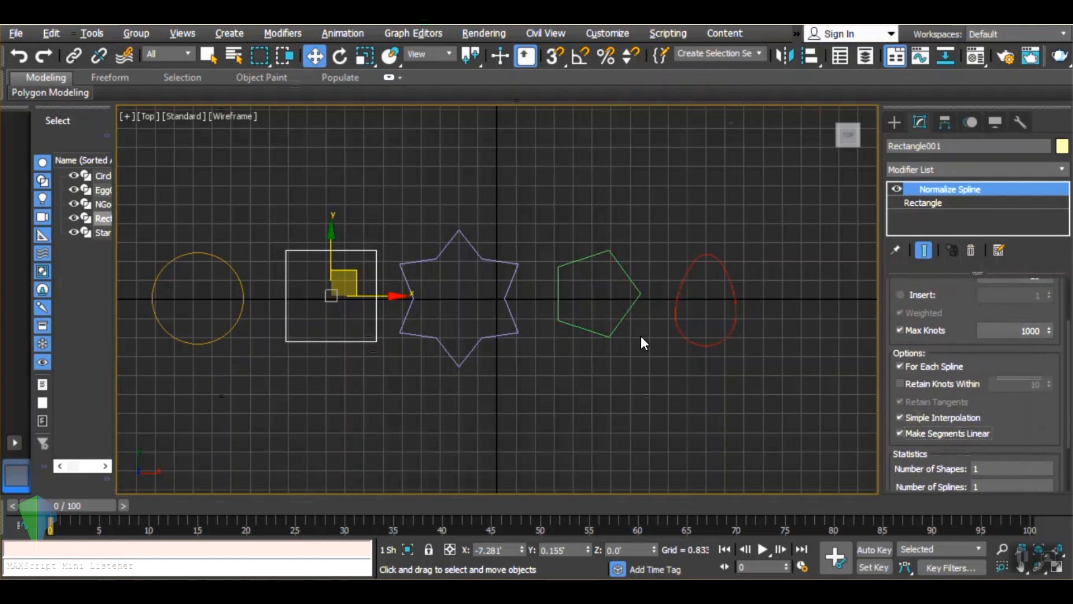
Apply a Normalize Spline modifier to the star and normalize it by Insert with a value of 1
left_click(515, 318)
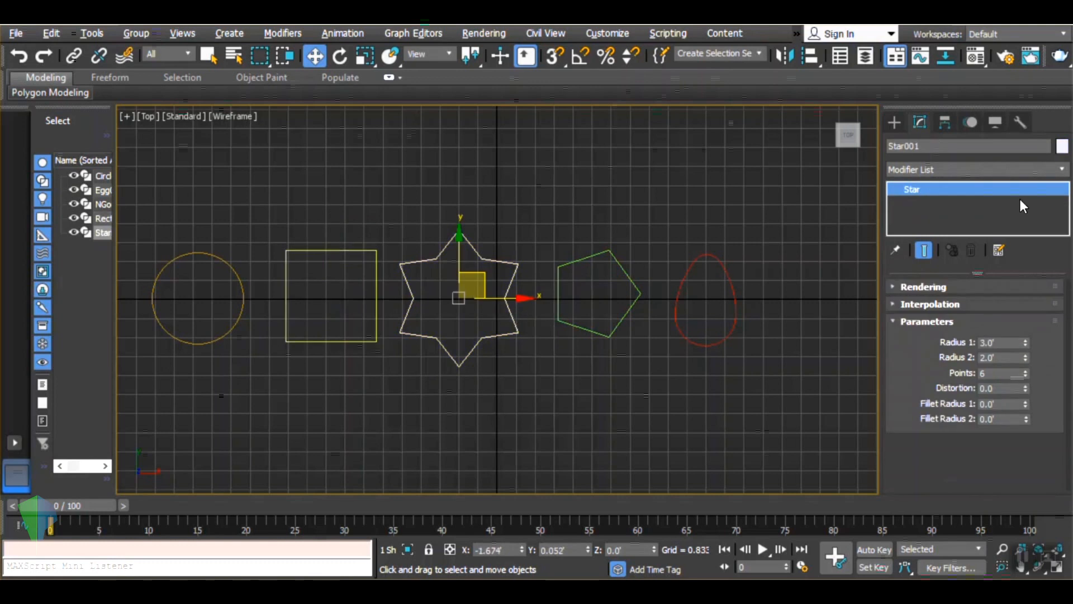
left_click(1031, 169)
type("n")
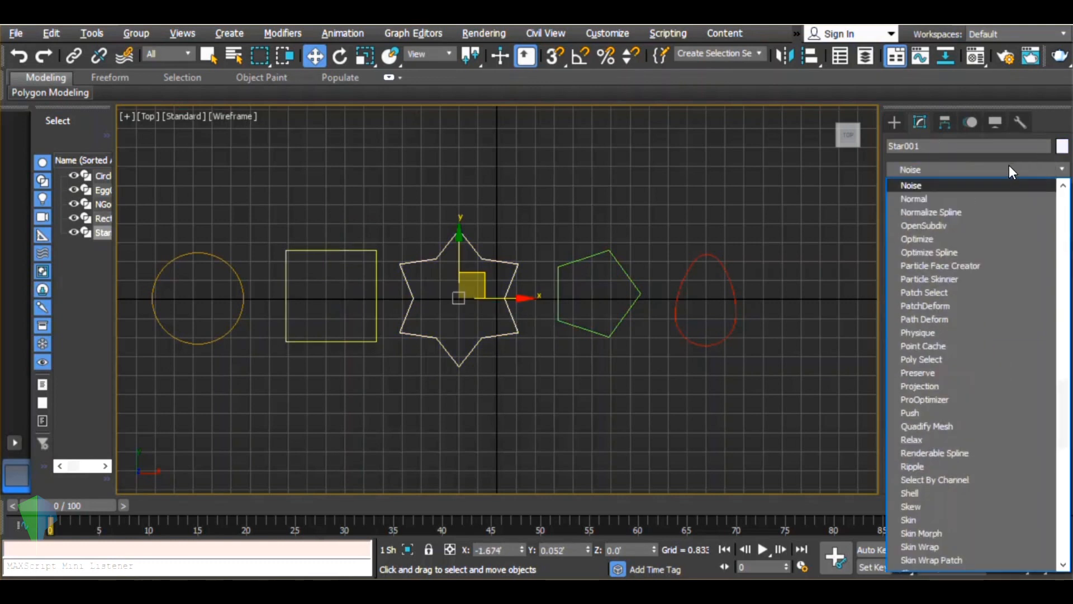
left_click(957, 212)
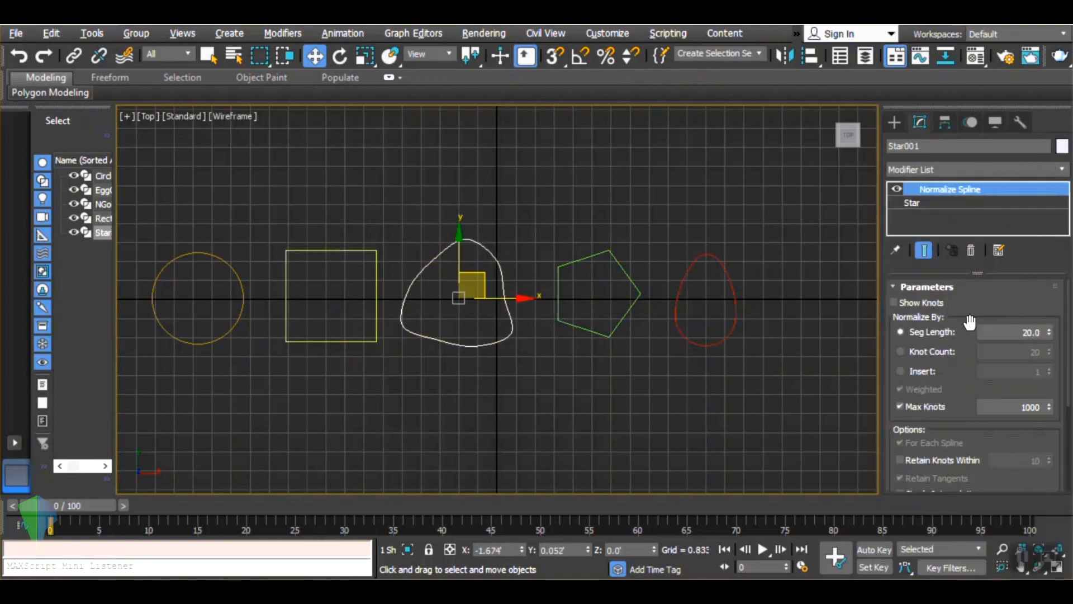
left_click(927, 370)
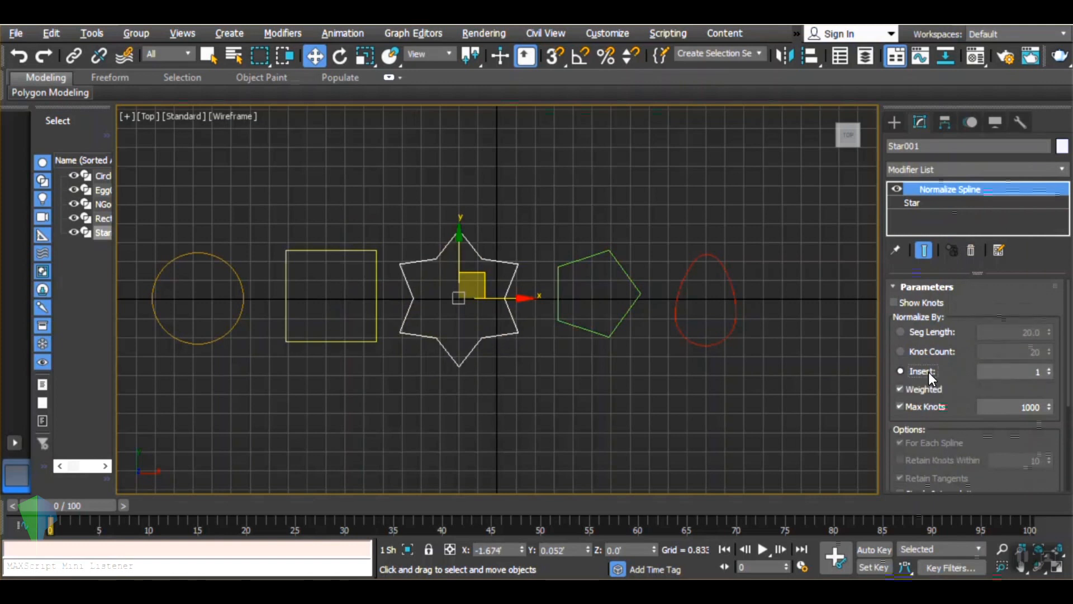
left_click_drag(1004, 430, 1011, 390)
left_click(1037, 362)
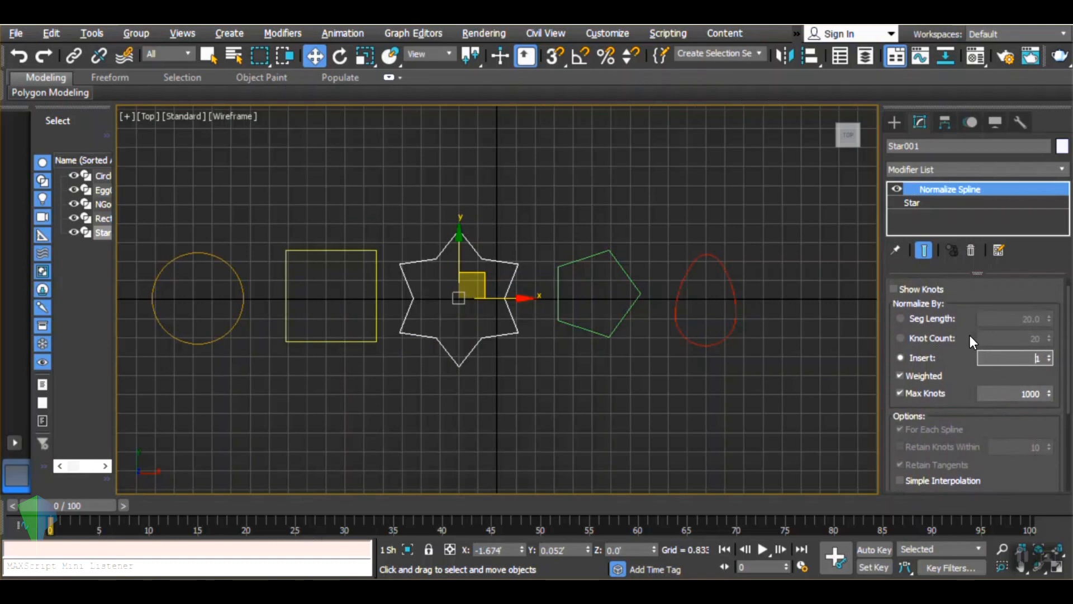
Set the base star to 5 points and check the knot statistics of its Normalize Spline modifier
left_click(966, 203)
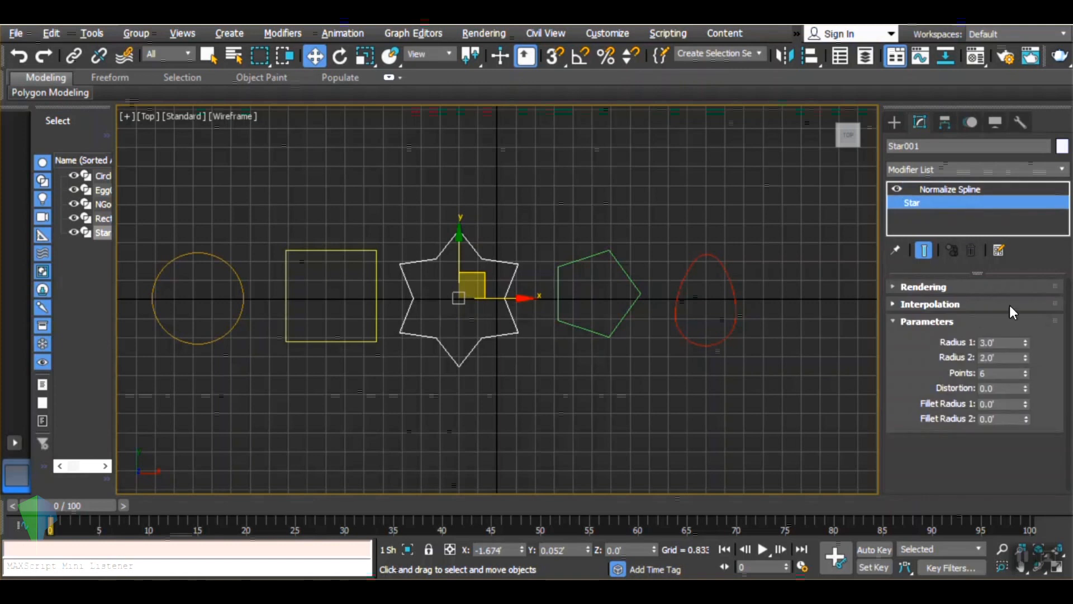
left_click(1025, 375)
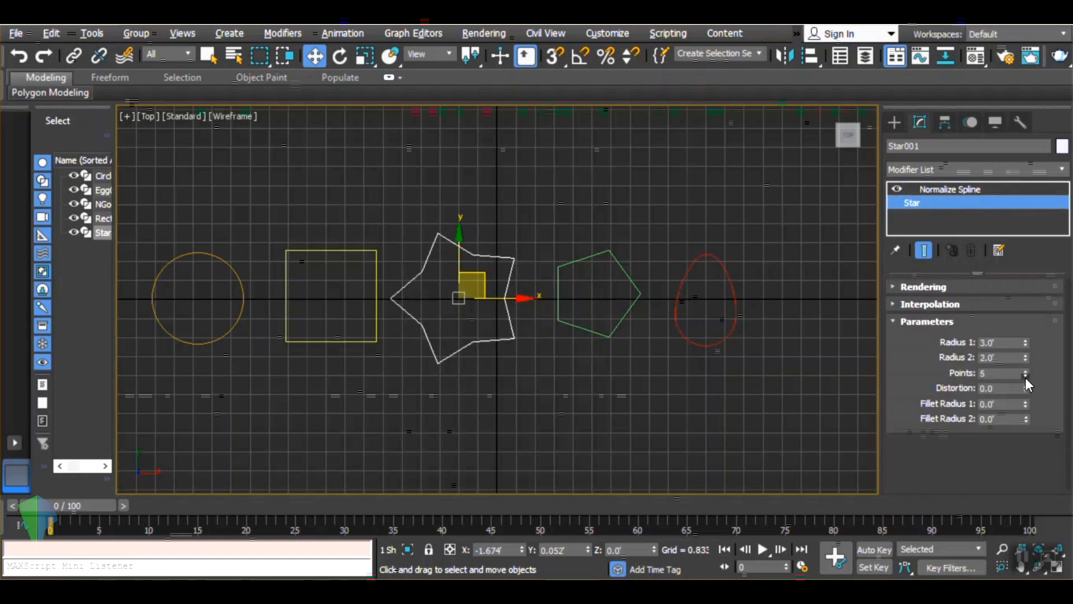
left_click(977, 190)
left_click_drag(961, 383, 967, 207)
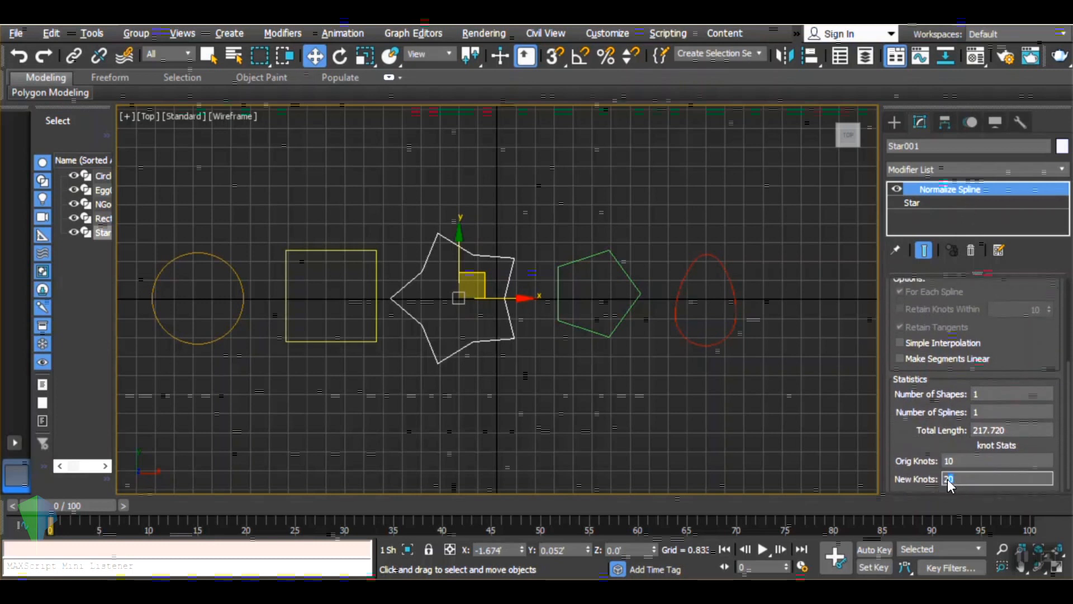
Apply a Normalize Spline modifier to the pentagon and normalize it by a knot count of 20
left_click(631, 307)
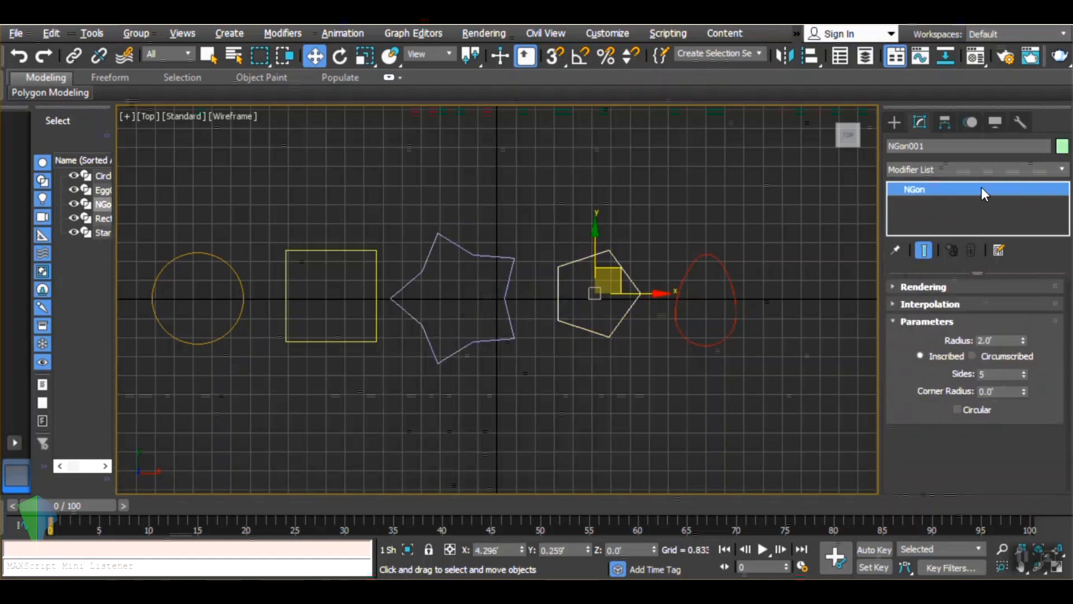
left_click(988, 165)
type("ne")
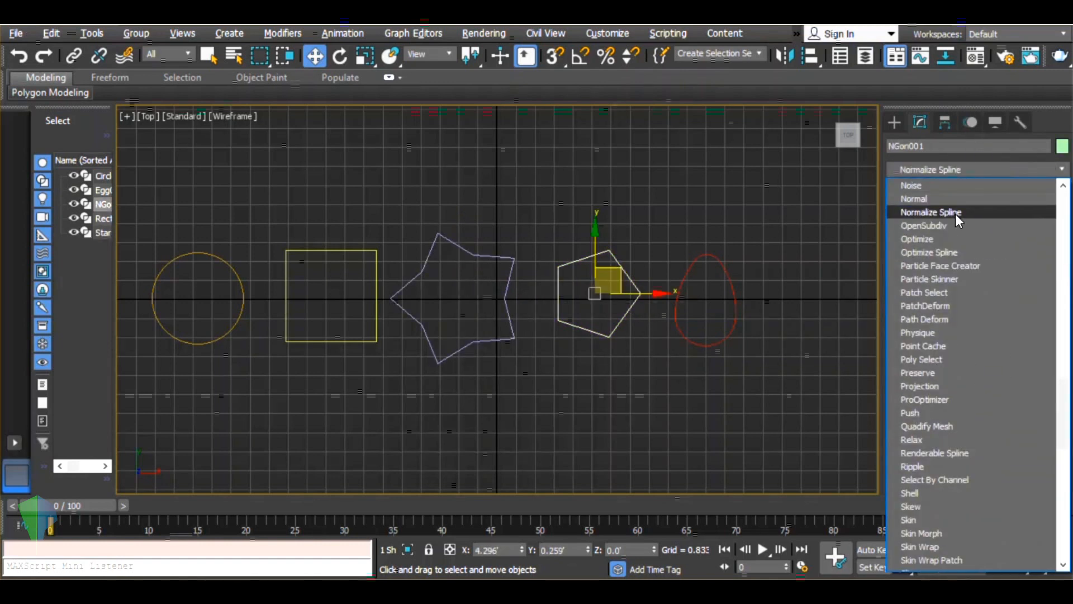
left_click(955, 213)
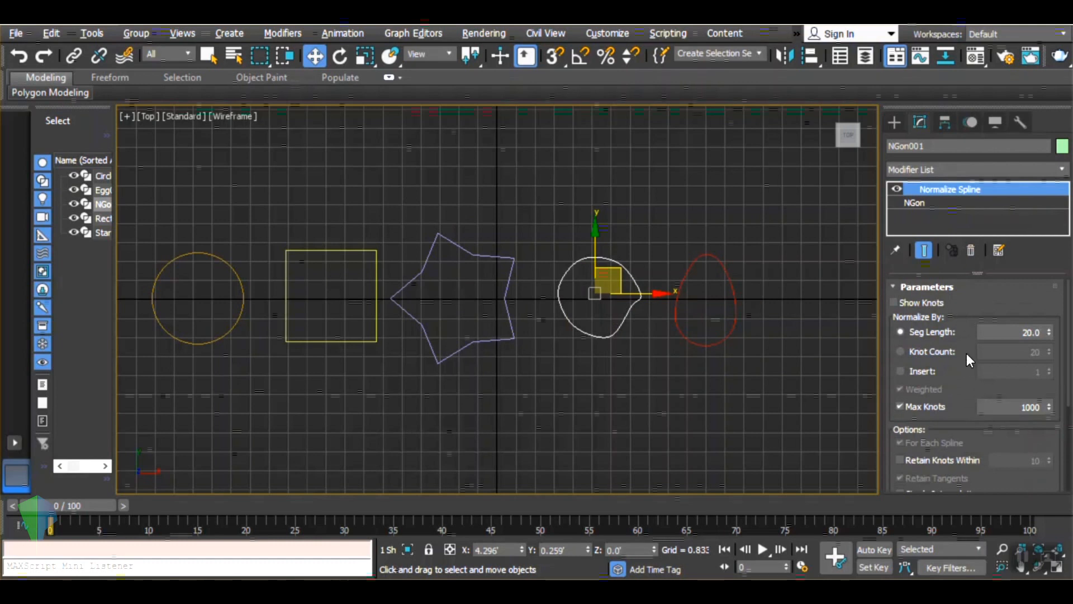
left_click(944, 352)
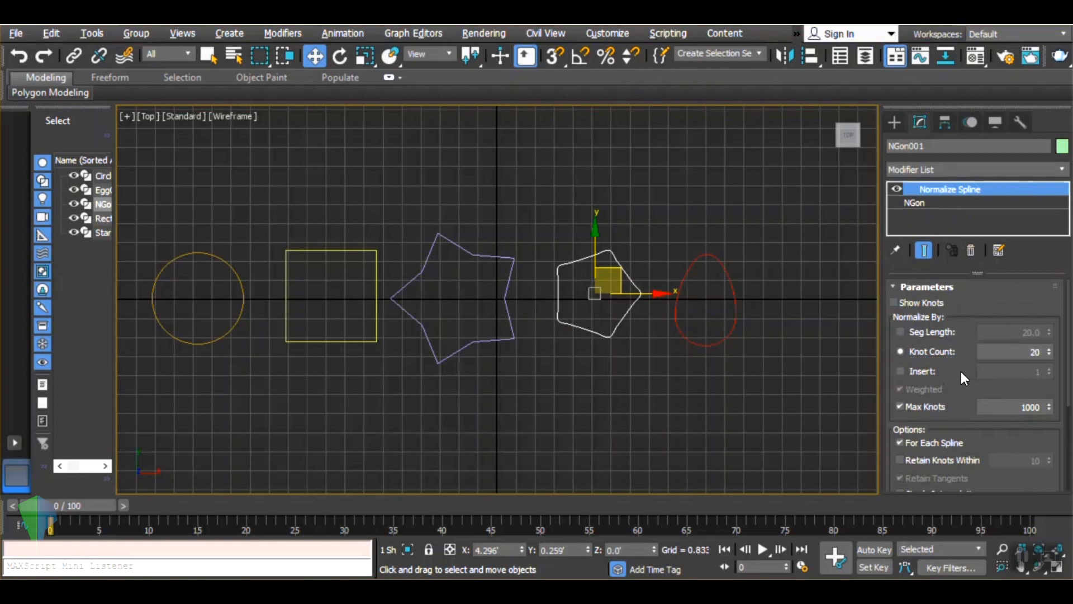
left_click_drag(960, 371, 974, 251)
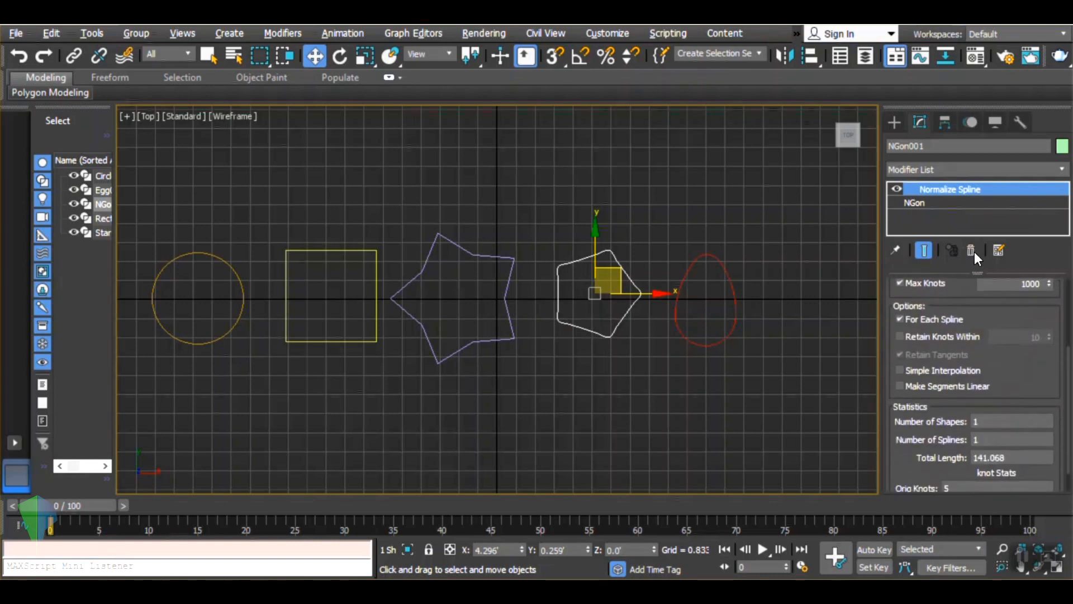
Enable Simple Interpolation and Make Segments Linear for the pentagon's Normalize Spline modifier
left_click(953, 388)
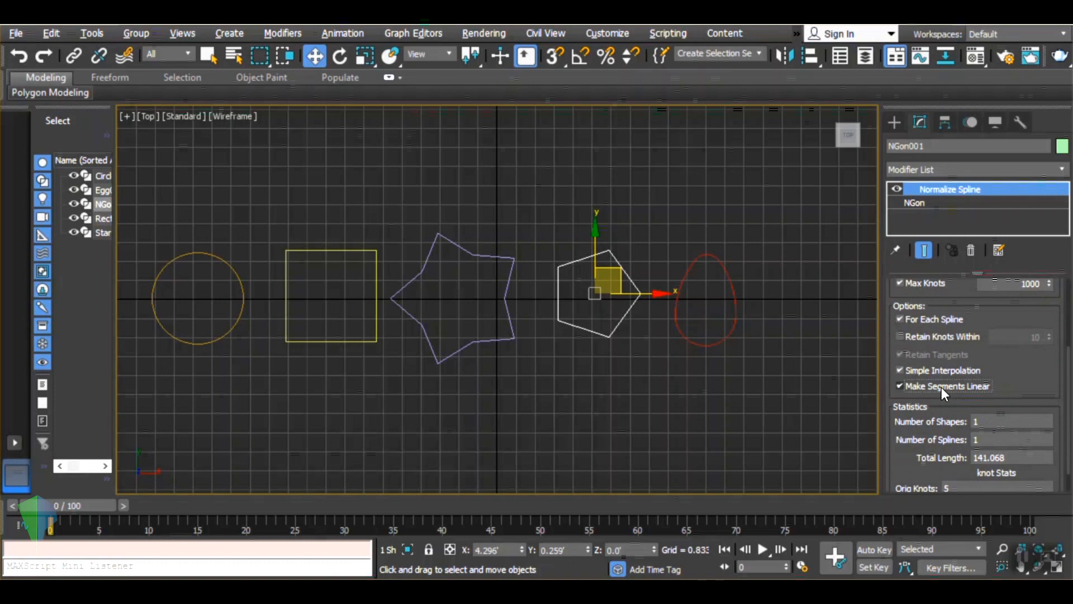
Apply a Normalize Spline modifier to the egg and normalize it by a knot count of 20
left_click(731, 317)
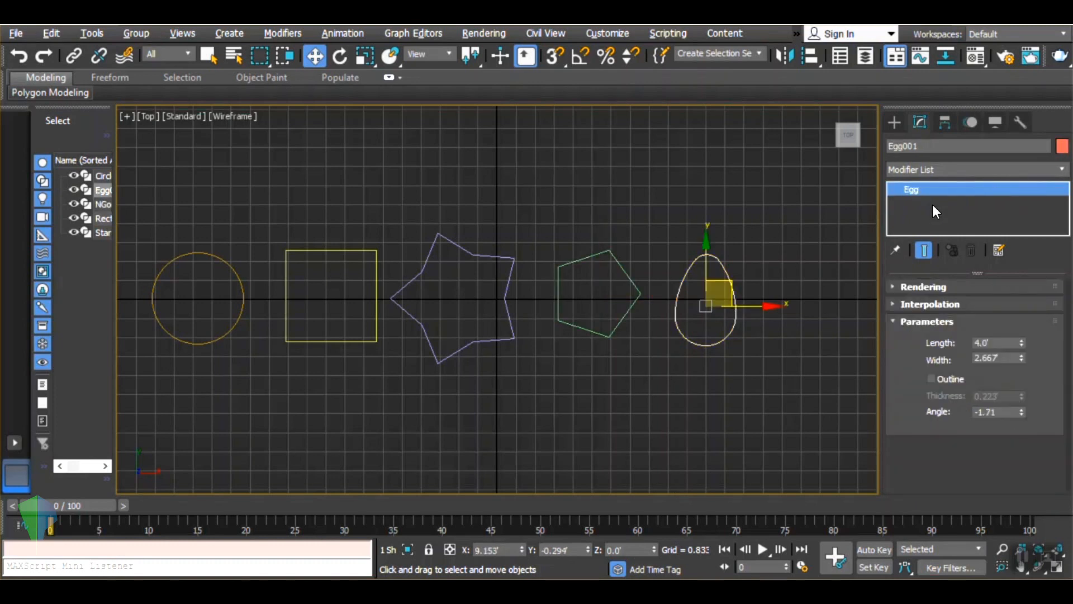
left_click(963, 168)
key("n")
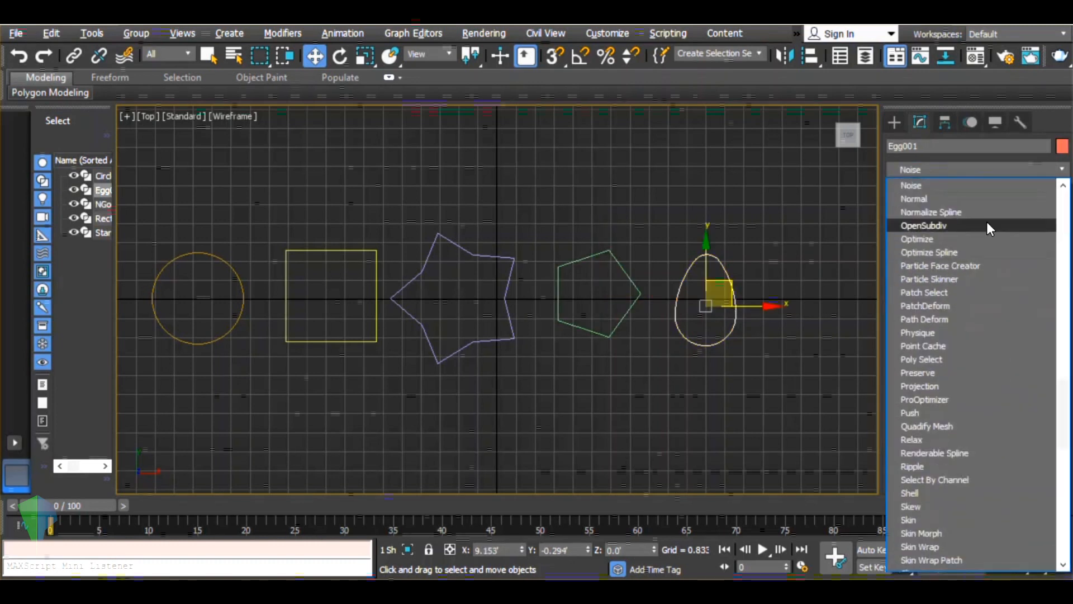
left_click(1005, 214)
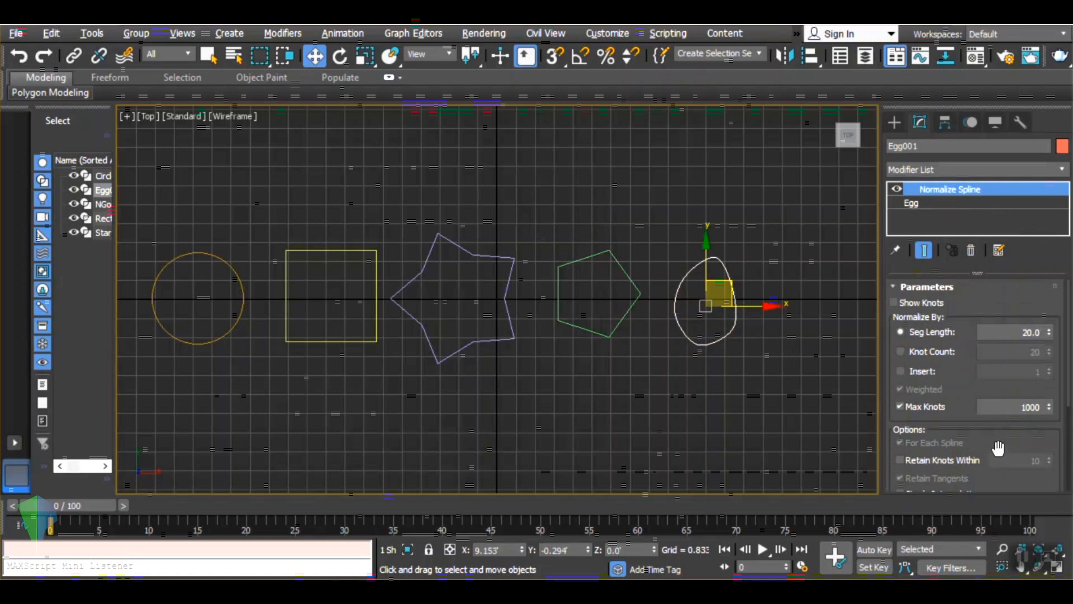
left_click(941, 351)
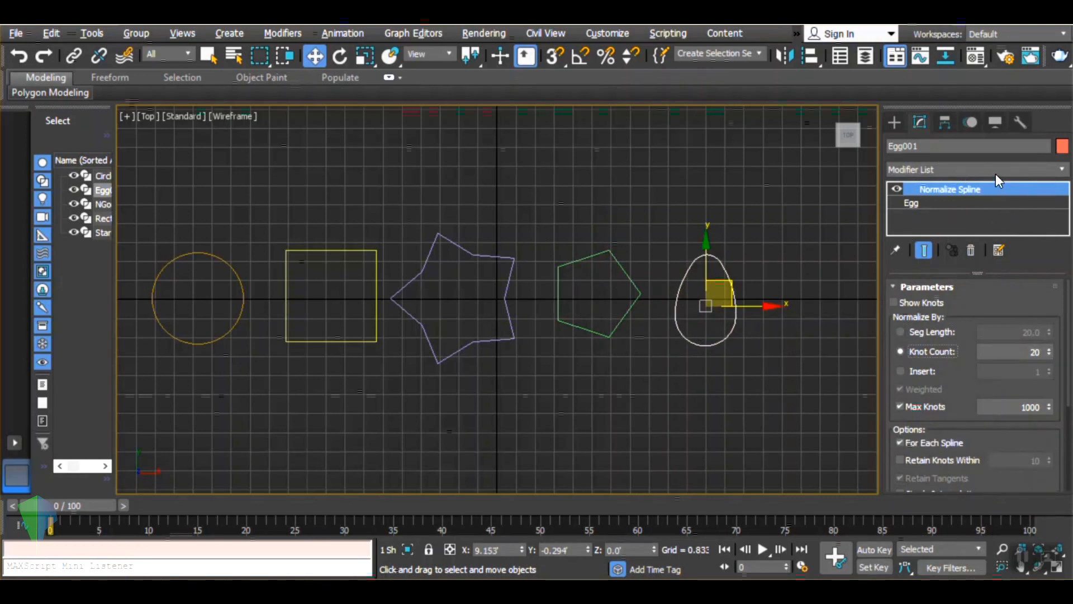
Apply a Spline Morph modifier to the circle above its Normalize Spline modifier
left_click(235, 318)
left_click(967, 168)
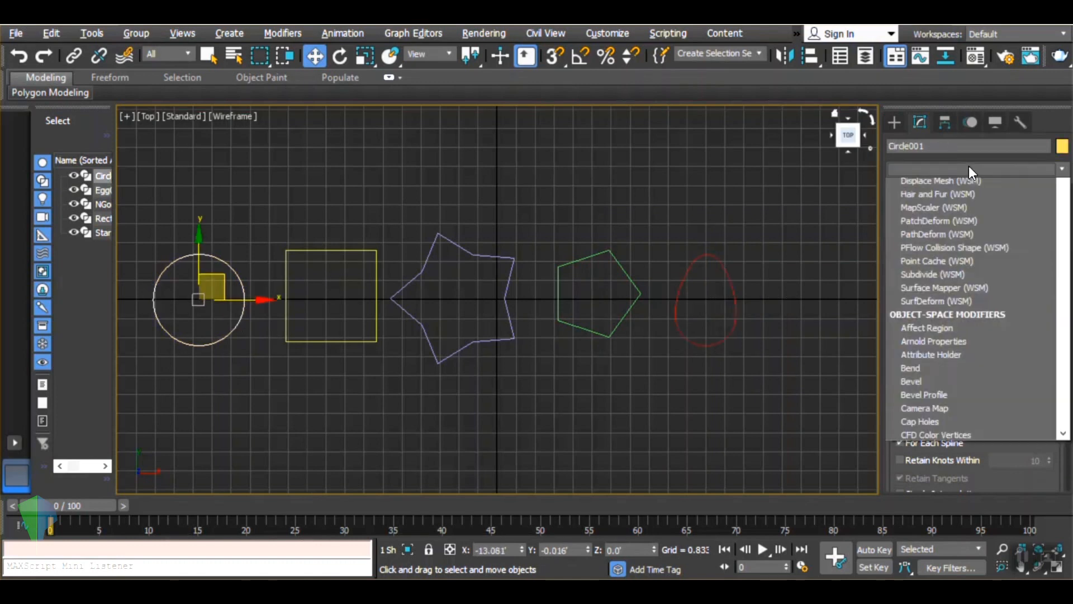
scroll(959, 287, "down", 3)
key("s")
key("s")
key("s")
key("s")
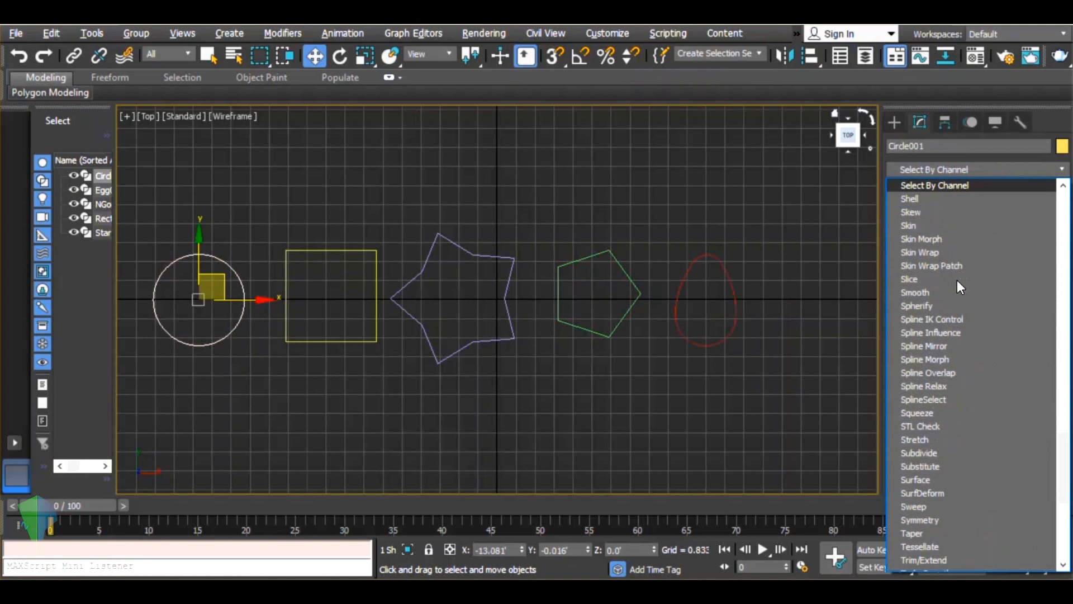
left_click(963, 352)
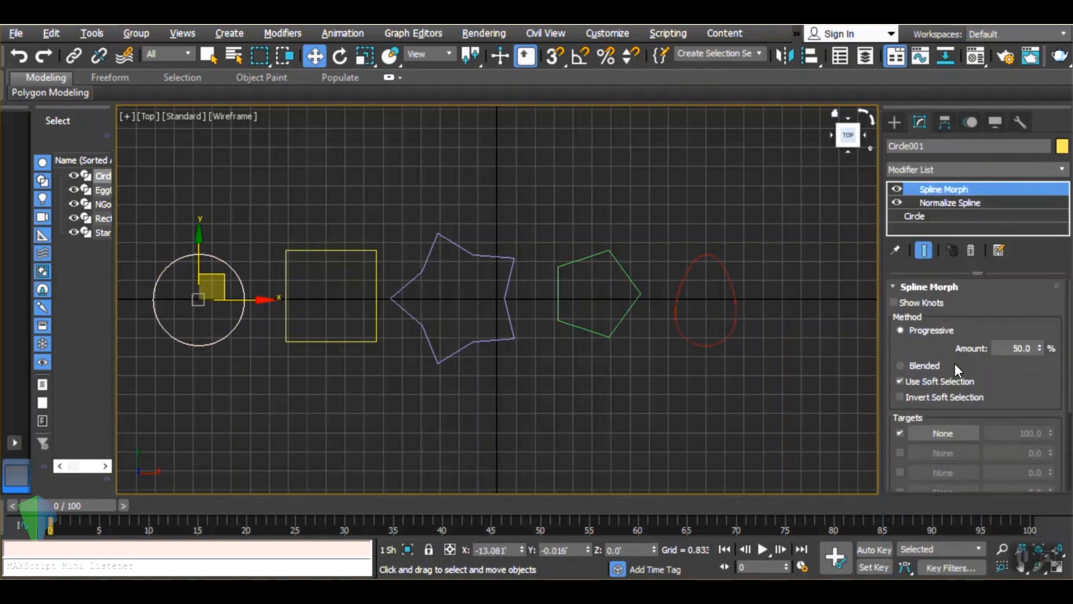
Assign the rectangle, star, pentagon and egg, in that order, as the circle's Spline Morph targets
left_click(938, 432)
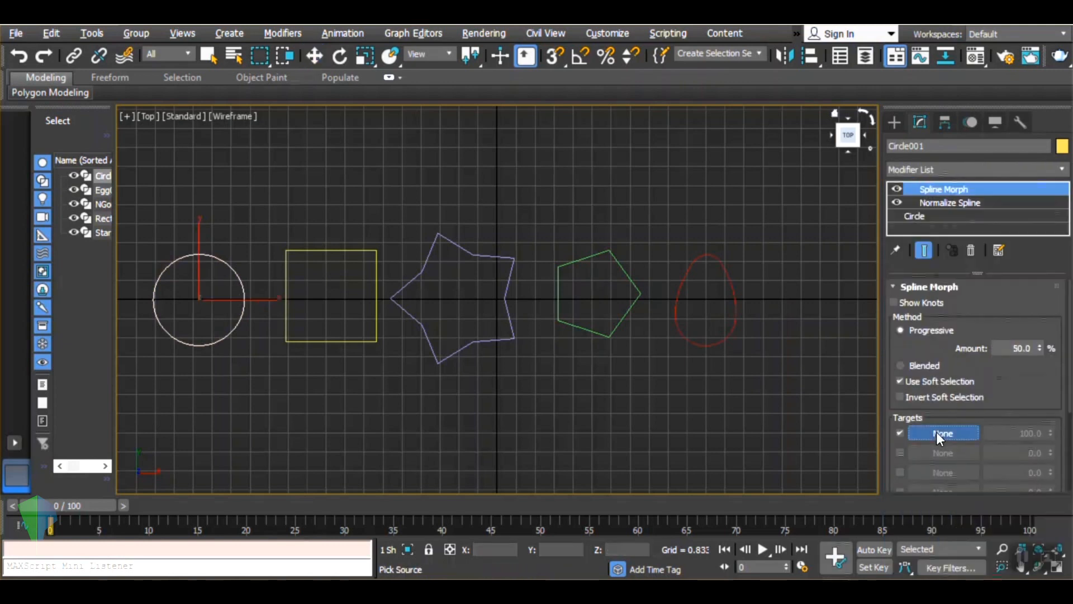
left_click(370, 339)
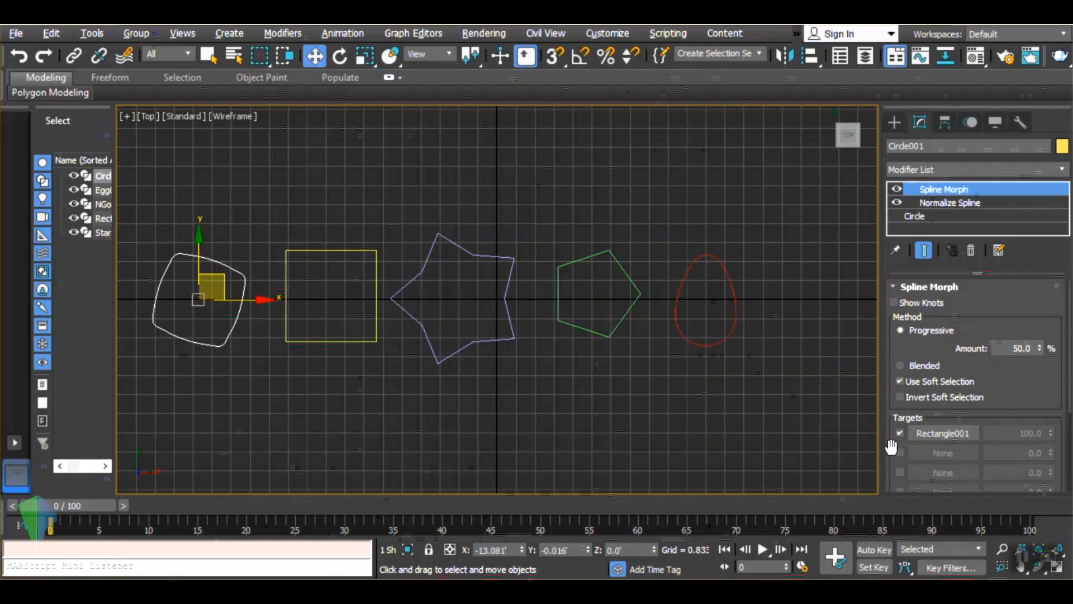
left_click(931, 450)
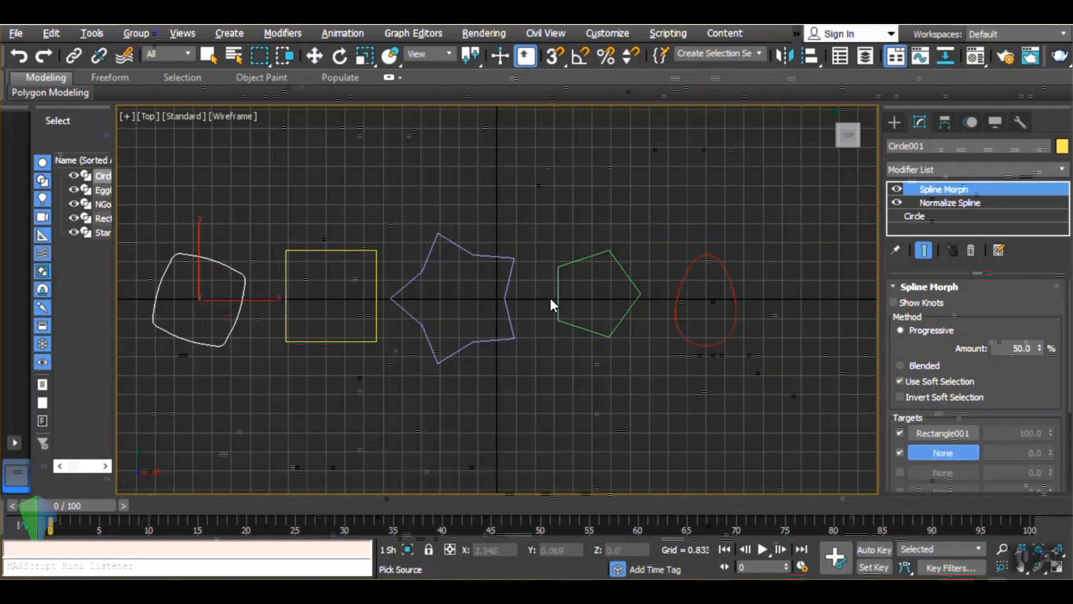
left_click(509, 307)
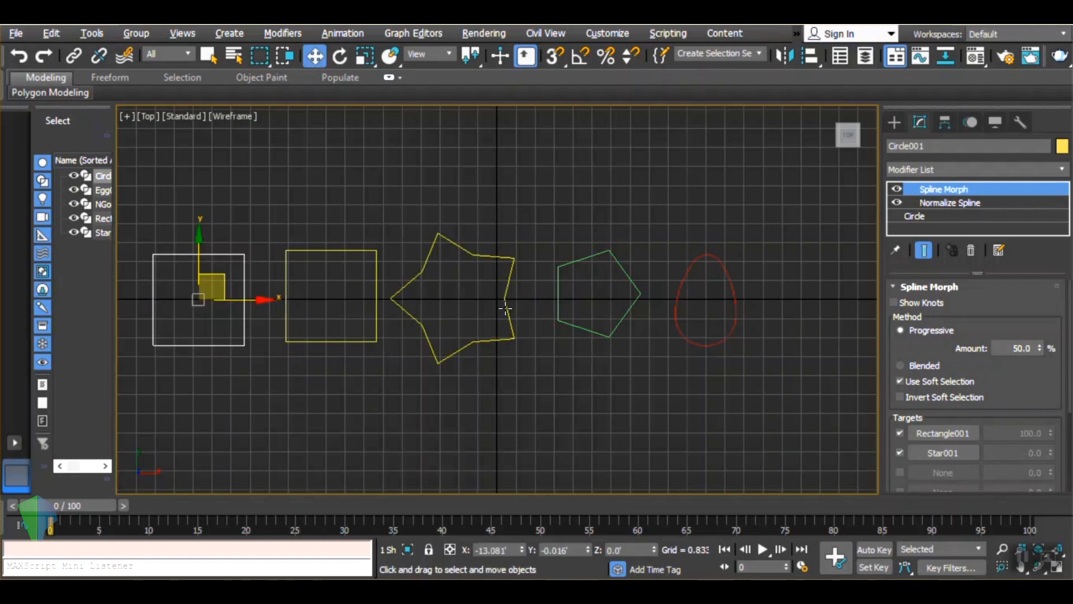
scroll(993, 374, "down", 3)
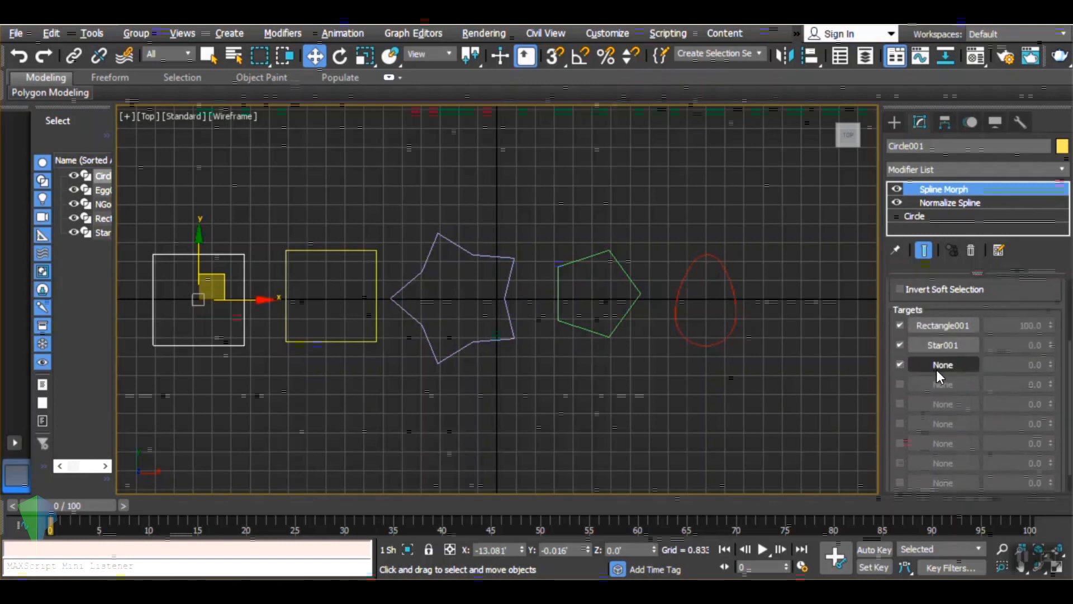
left_click(939, 364)
left_click(621, 318)
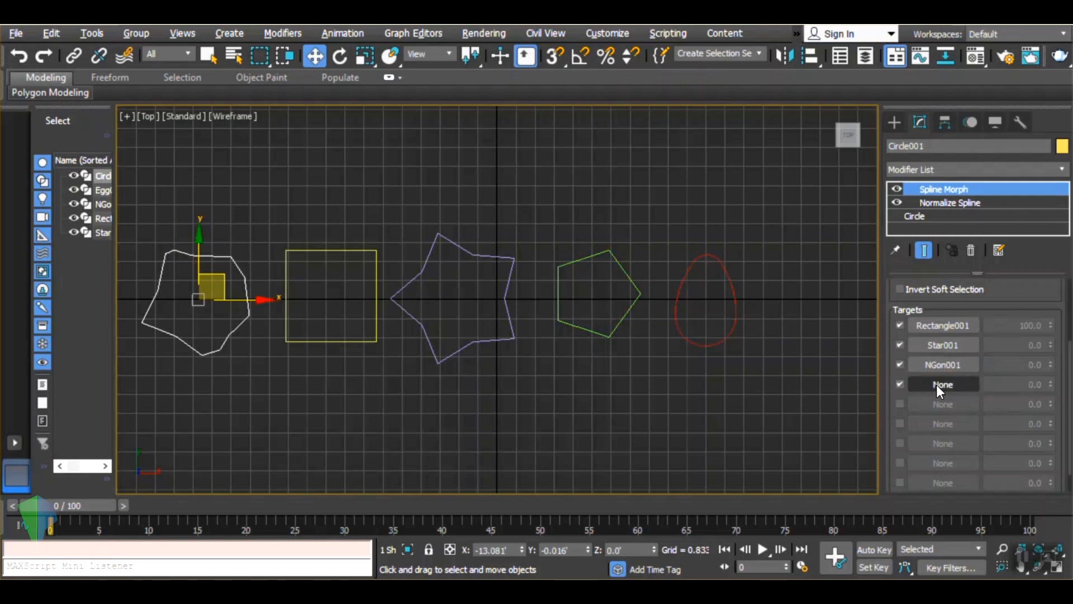
left_click(939, 386)
left_click(732, 316)
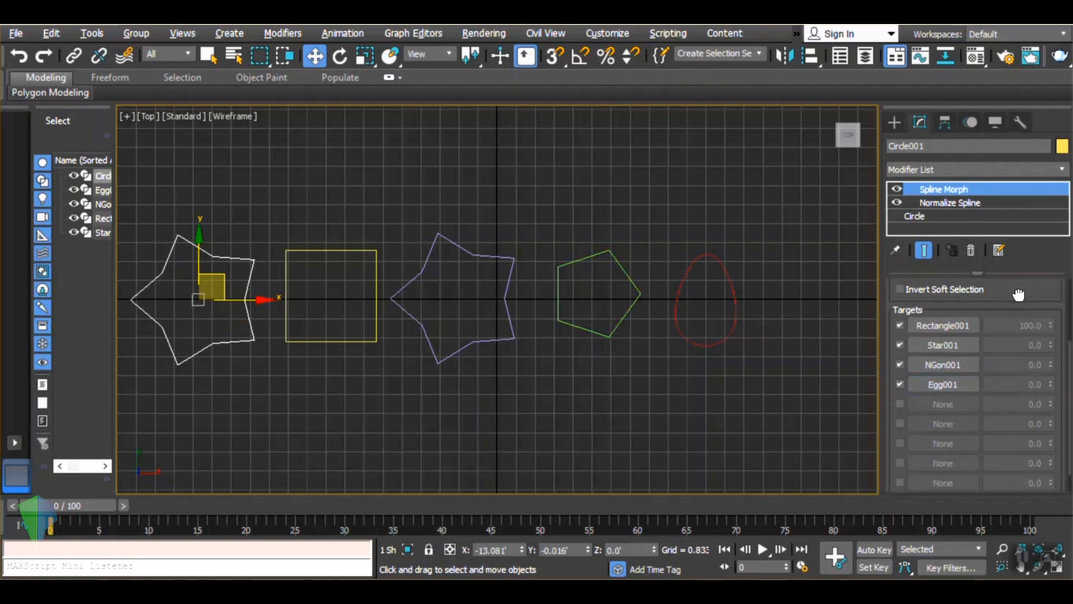
Vary the circle's progressive morph Amount to preview the transitions between targets, ending at about 86.7%
left_click_drag(1018, 292, 1008, 428)
left_click_drag(1038, 346, 1037, 577)
middle_click_drag(666, 302, 669, 275, "alt")
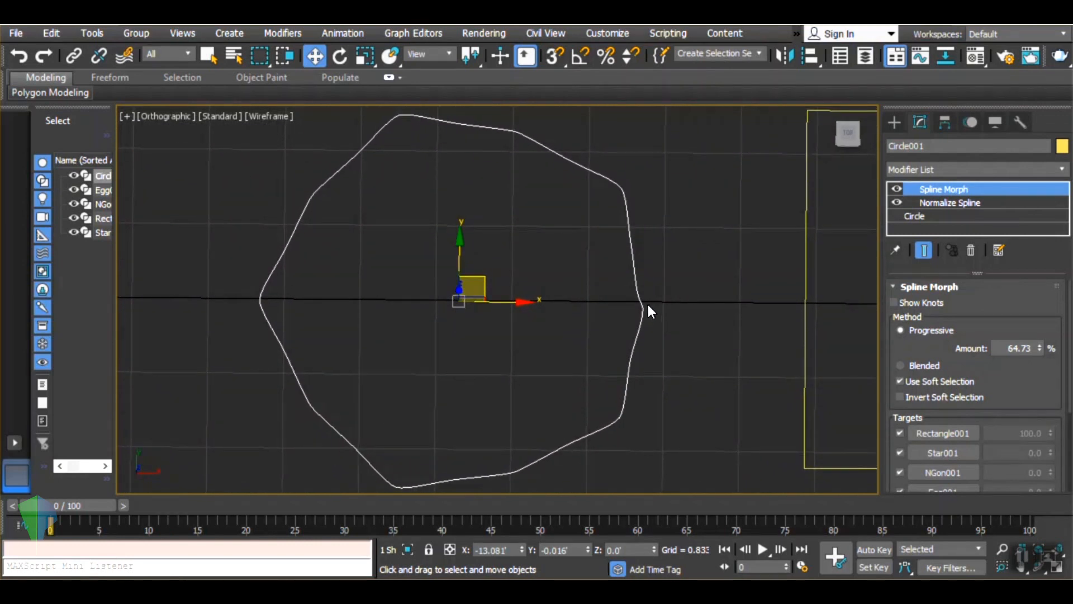
left_click_drag(1041, 348, 1035, 307)
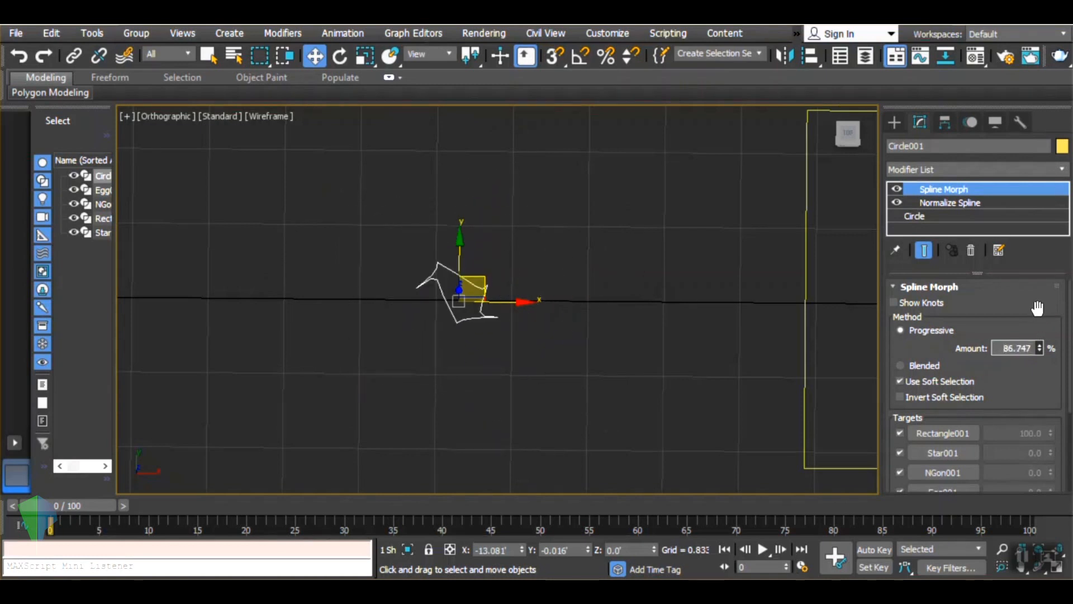
Apply an Edit Spline modifier to the egg above its Normalize Spline modifier
middle_click_drag(726, 371, 393, 400)
scroll(430, 358, "down", 8)
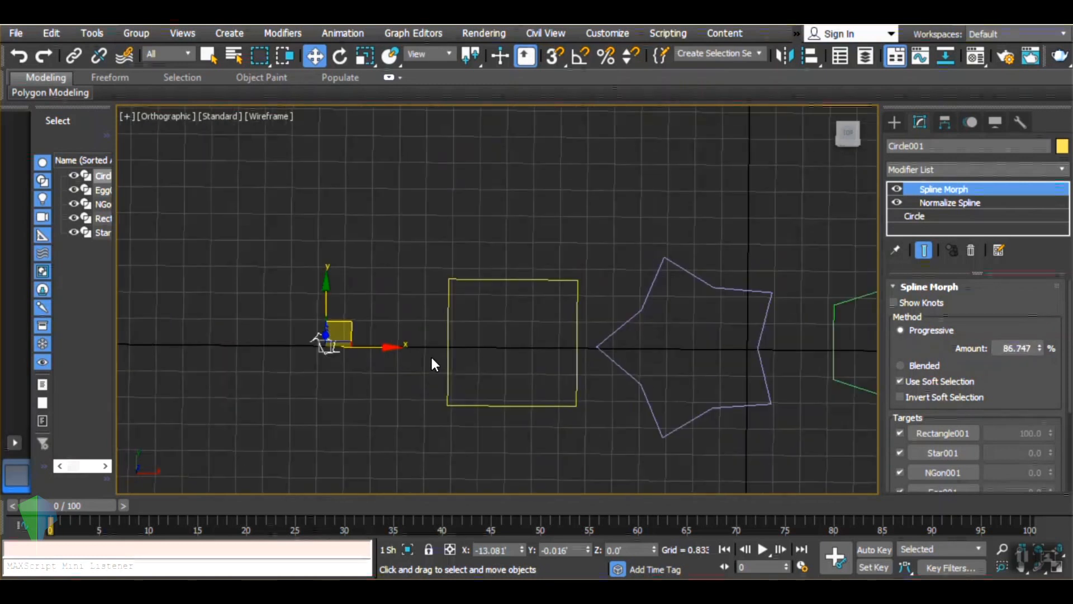
left_click(741, 383)
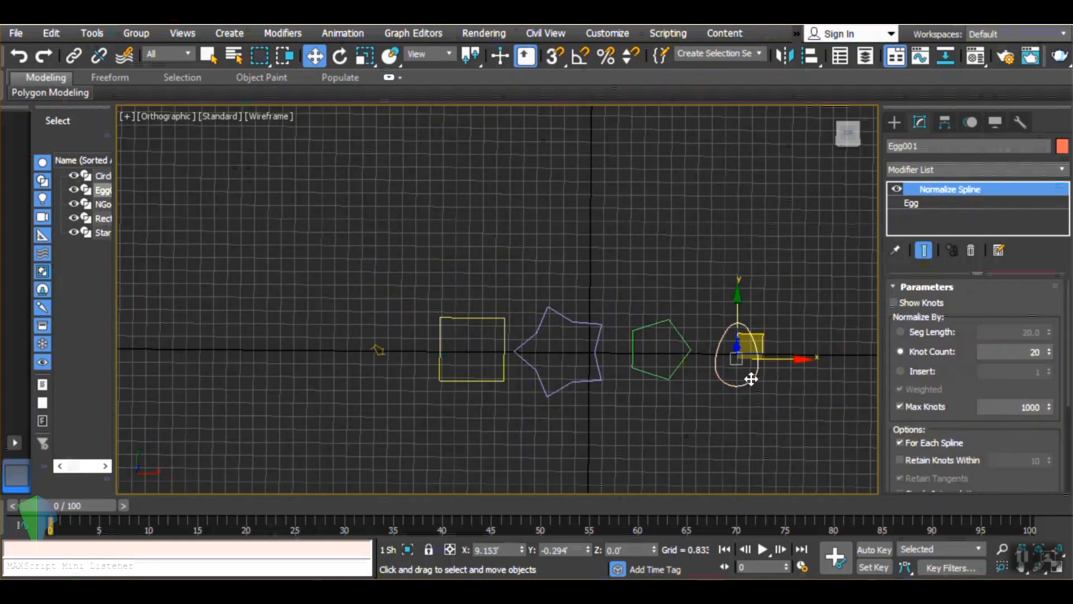
left_click(971, 167)
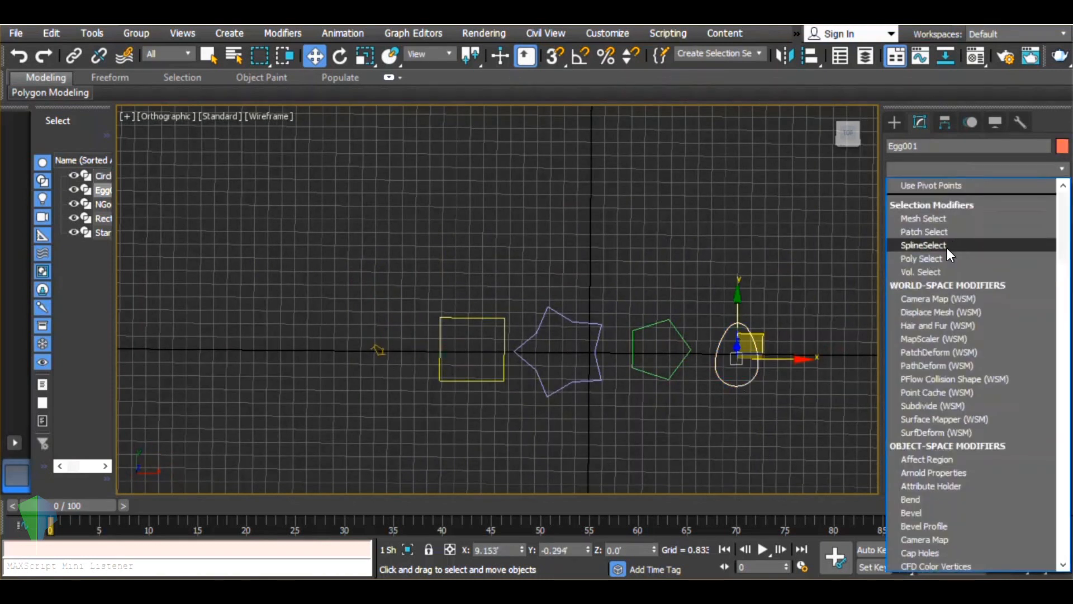
scroll(945, 246, "down", 1)
key("e")
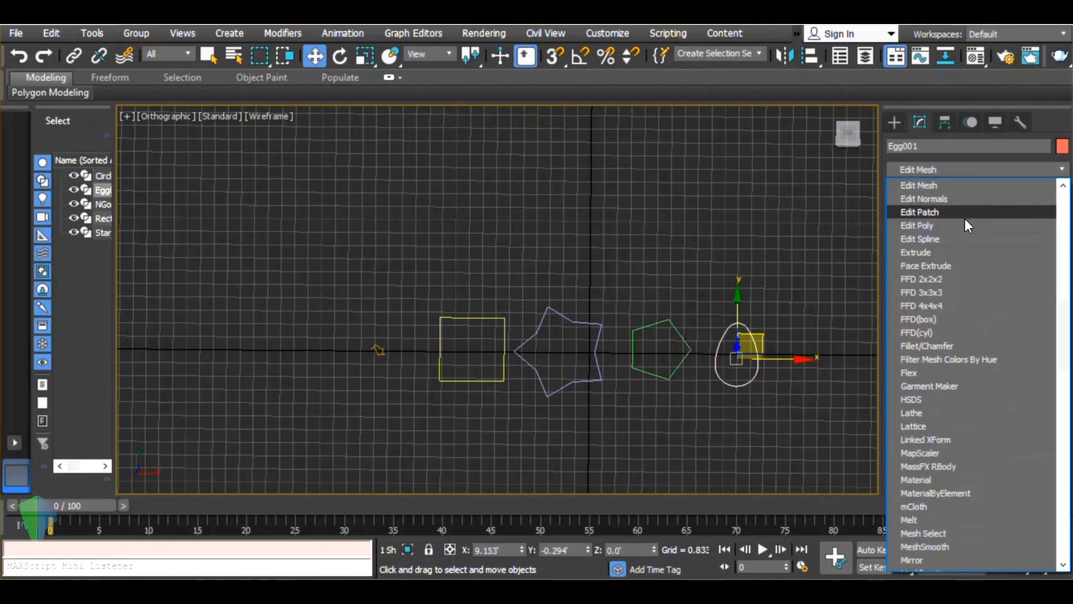
left_click(964, 239)
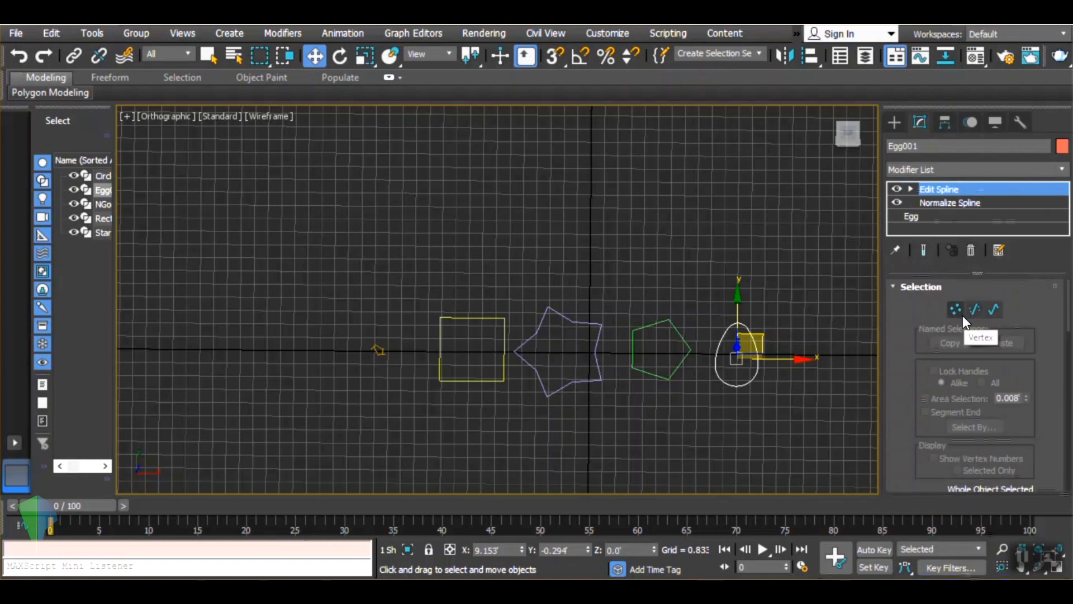
Make the vertex just below the egg's current first vertex the new first one, and leave vertex editing
left_click(961, 314)
scroll(749, 389, "up", 2)
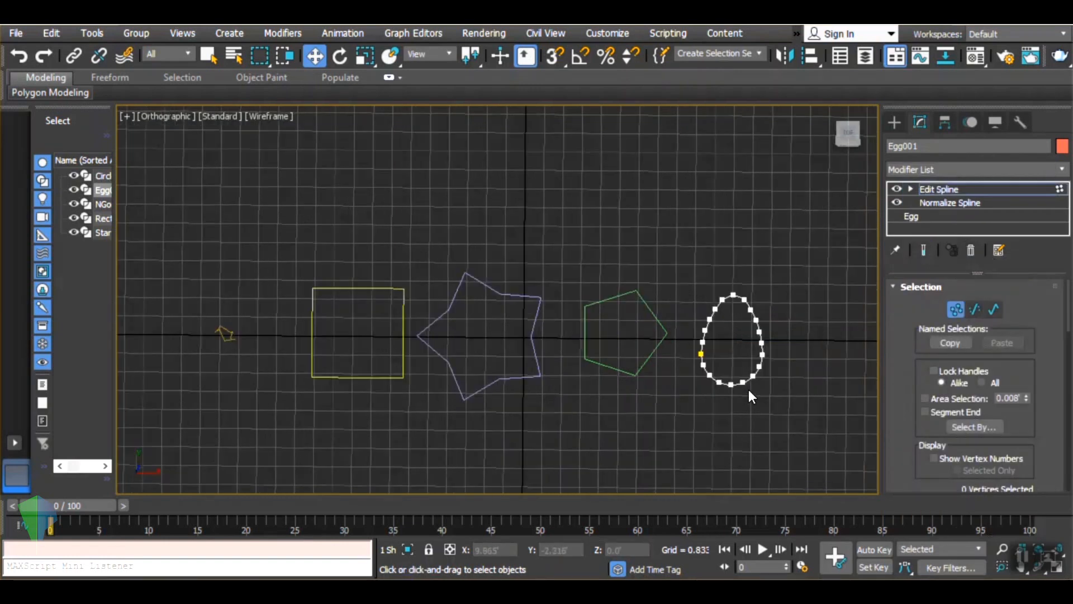
scroll(749, 389, "up", 3)
left_click(656, 342)
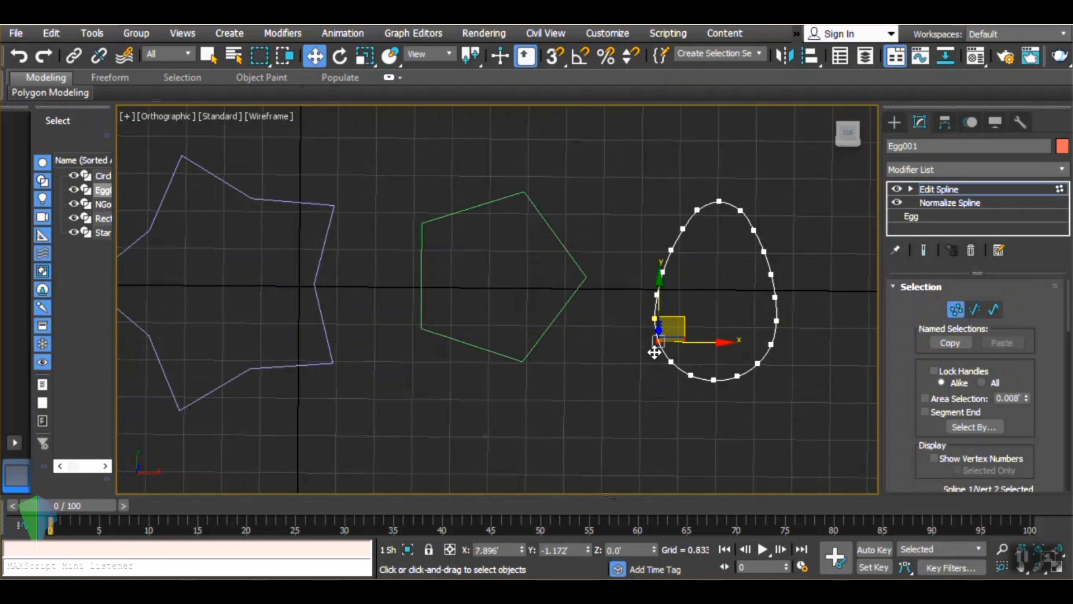
scroll(948, 347, "down", 5)
scroll(948, 347, "down", 4)
left_click(950, 439)
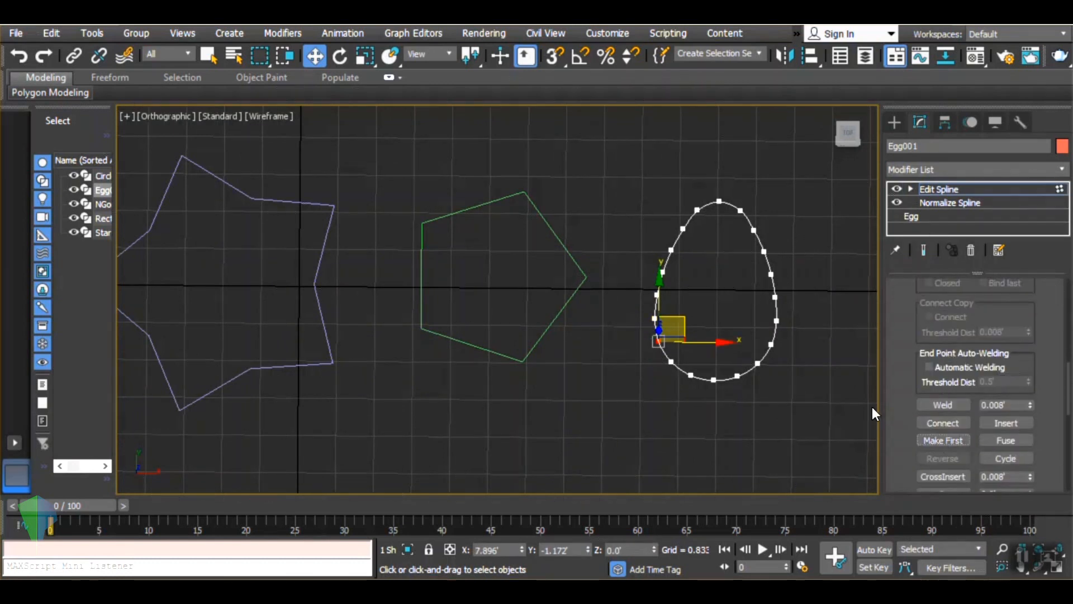
scroll(862, 390, "down", 5)
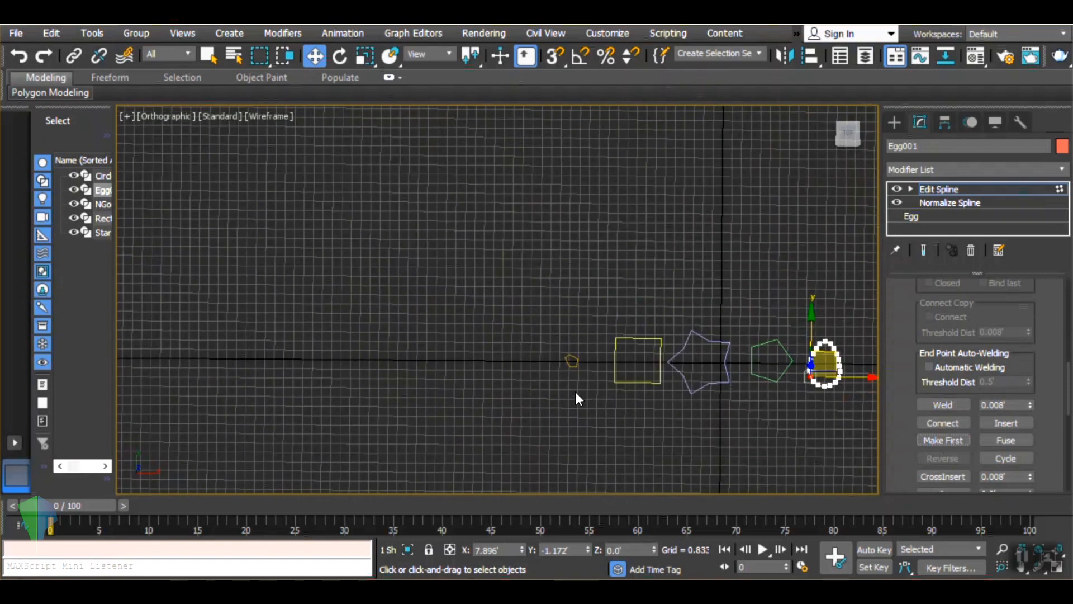
scroll(575, 364, "up", 4)
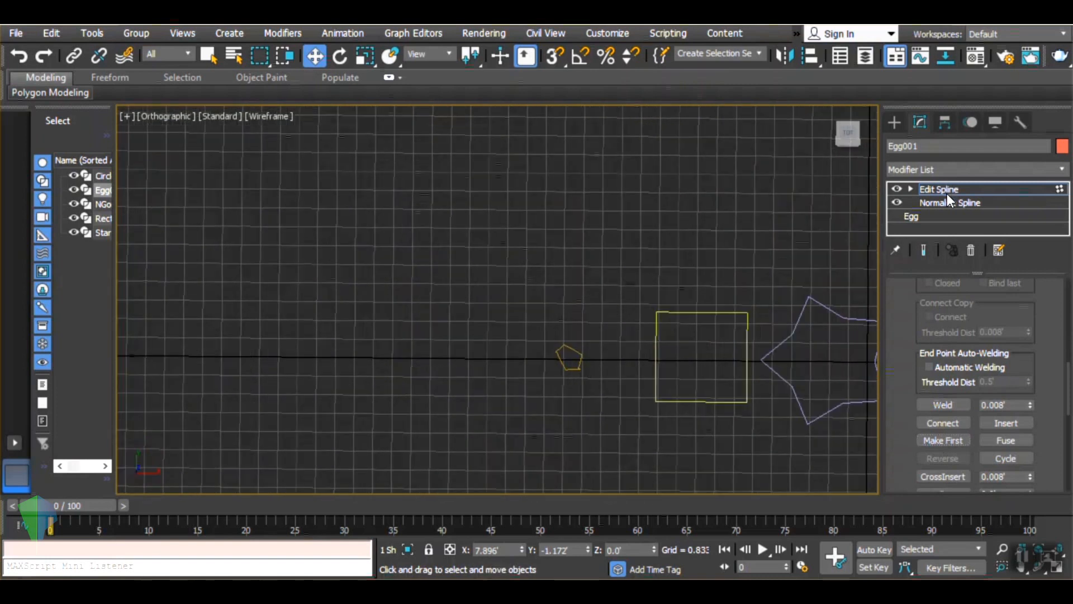
left_click(946, 191)
Select the morphing circle and set its progressive Spline Morph Amount to about 51.3% for a star shape
left_click(584, 357)
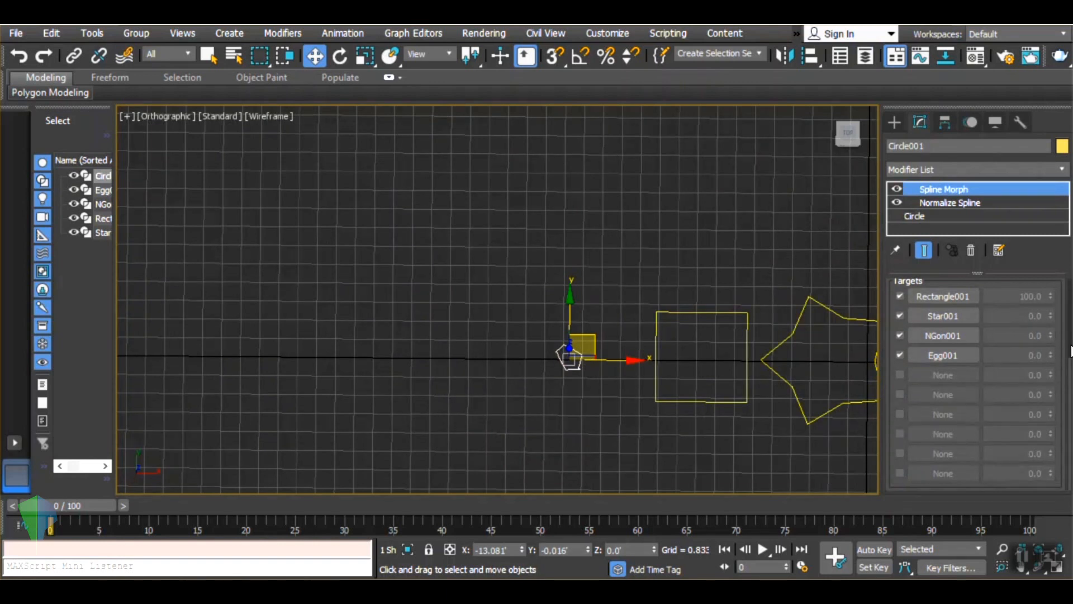
scroll(1045, 334, "up", 4)
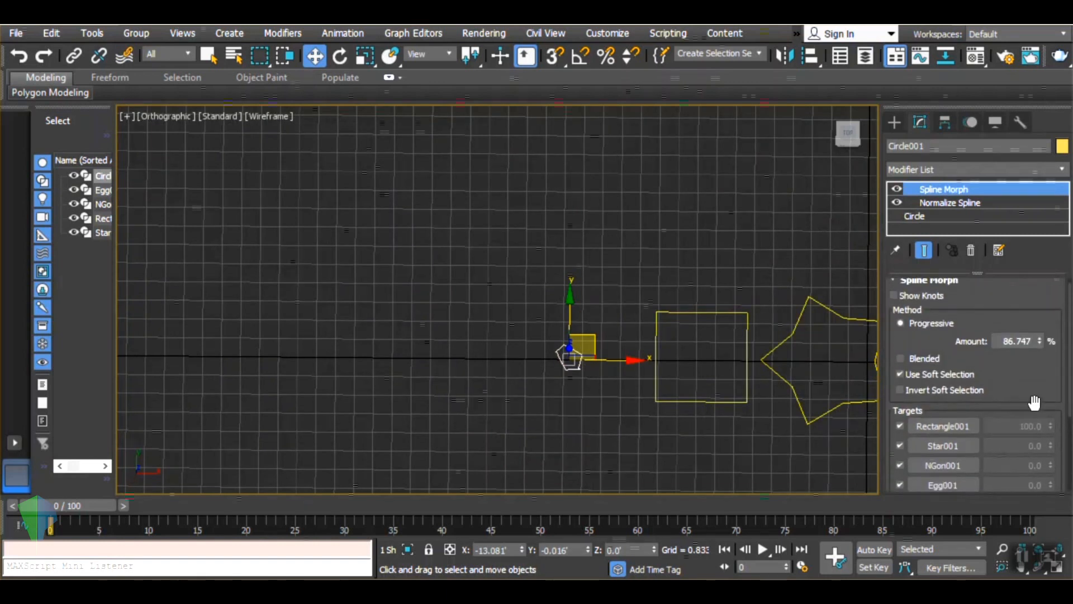
left_click_drag(1042, 341, 1042, 342)
left_click_drag(1047, 327, 1053, 415)
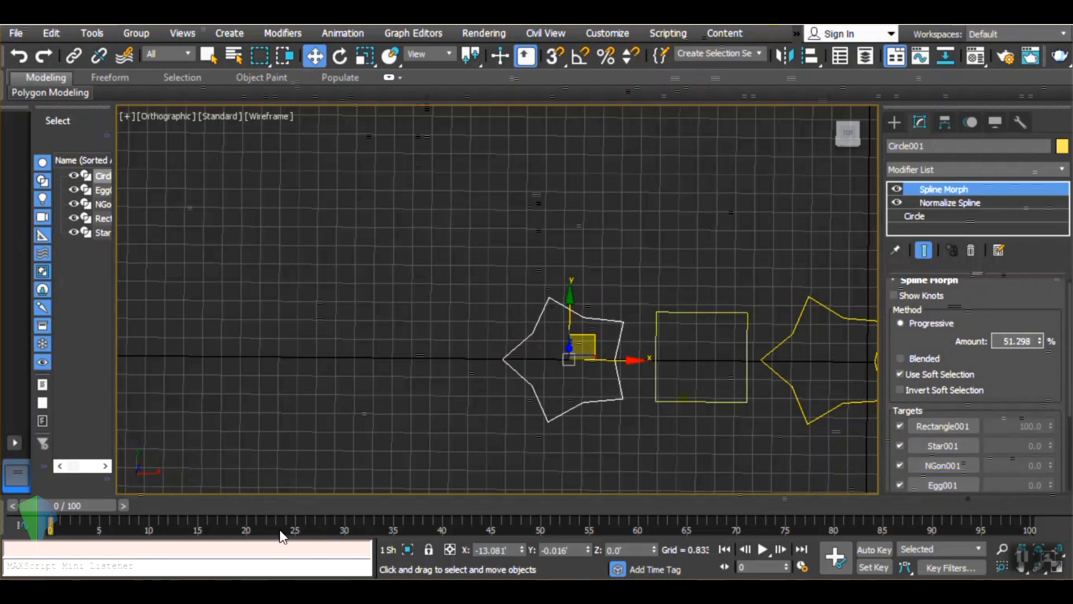
Apply an Edit Poly modifier to the morphed circle to make it a surface, and display the viewport with Default Shading
scroll(615, 319, "up", 4)
middle_click_drag(635, 364, 663, 262)
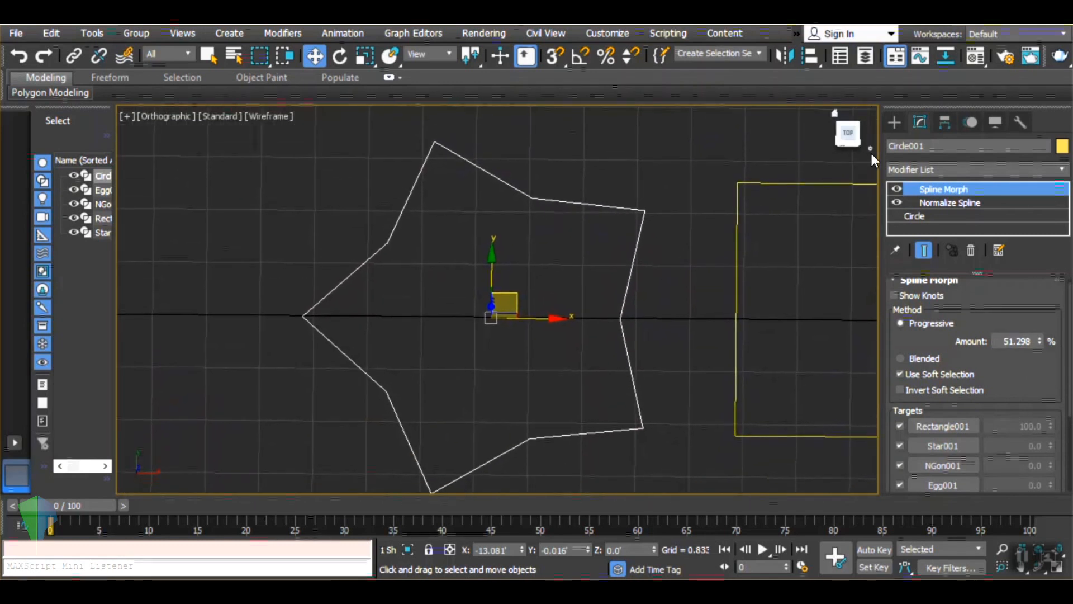
left_click(943, 167)
scroll(945, 218, "down", 1)
key("e")
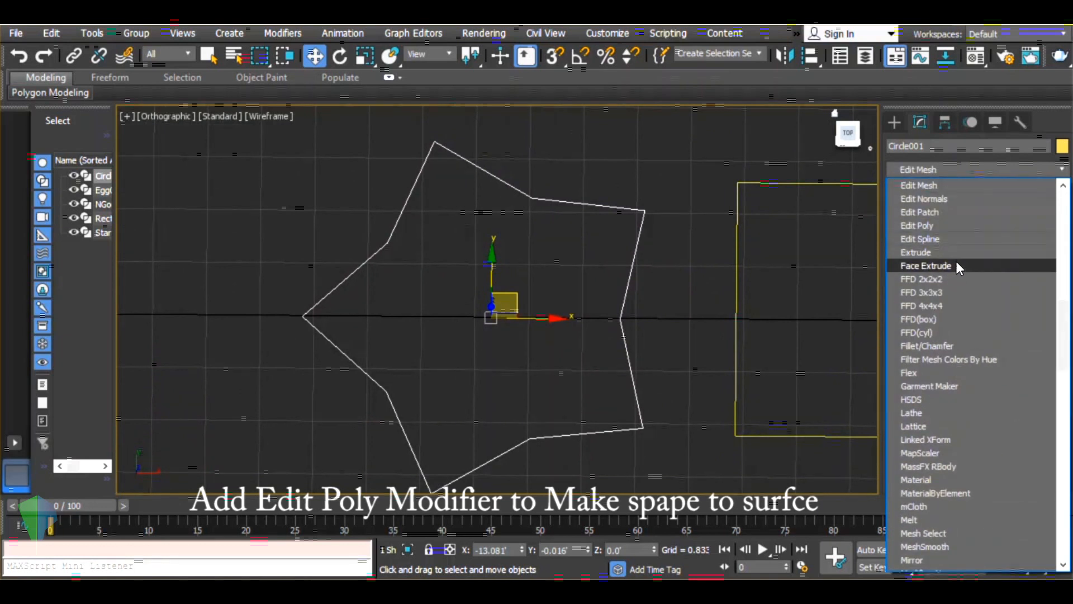
left_click(976, 226)
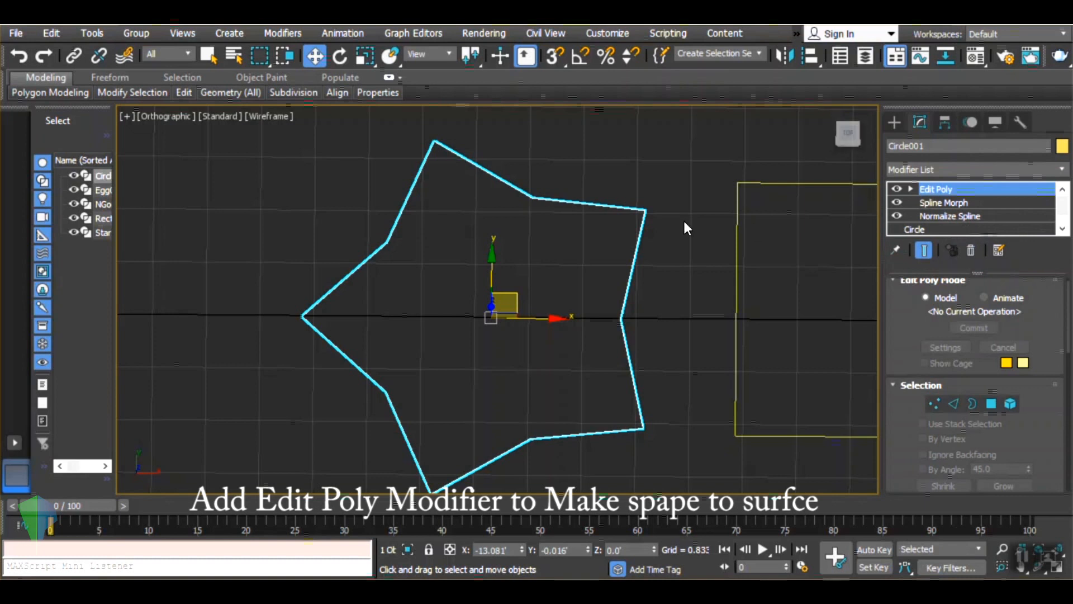
left_click(259, 117)
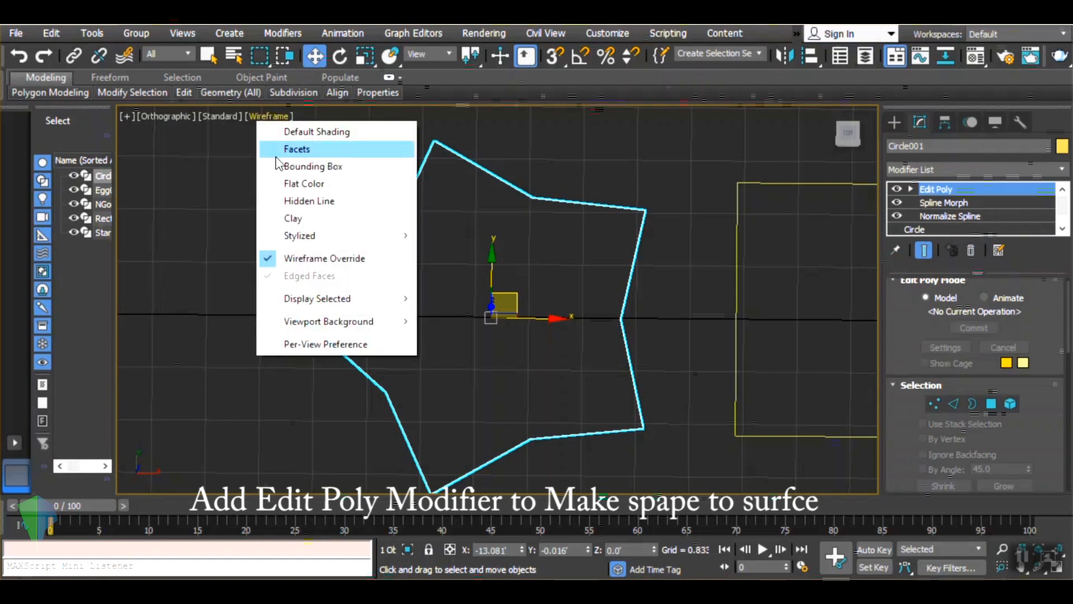
left_click(295, 132)
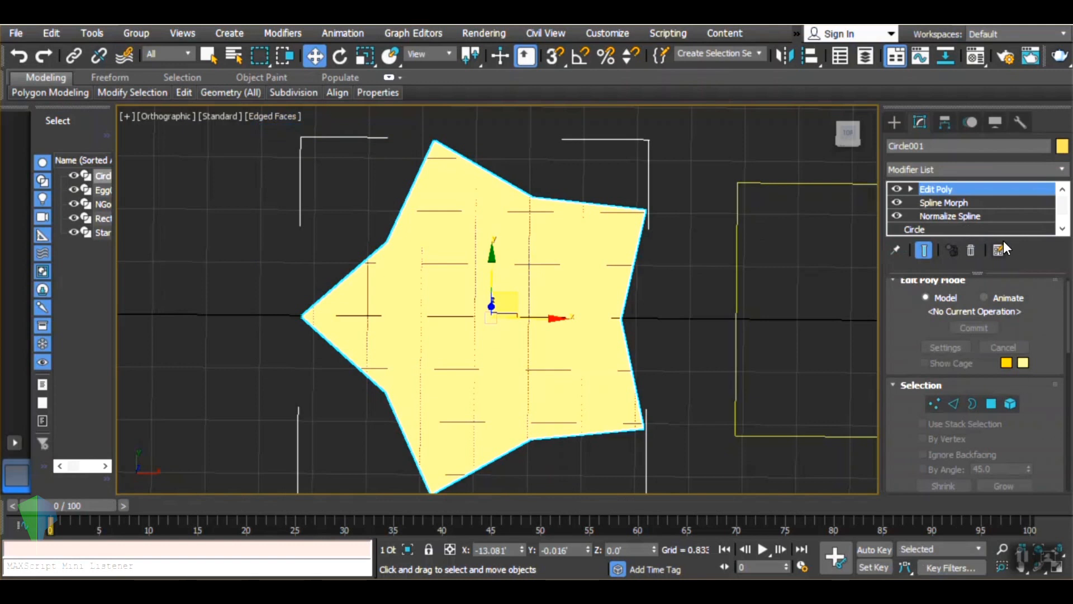
Sweep the circle's progressive Spline Morph Amount down to about 1.7%, and raise it to 100% for the egg shape
left_click(981, 202)
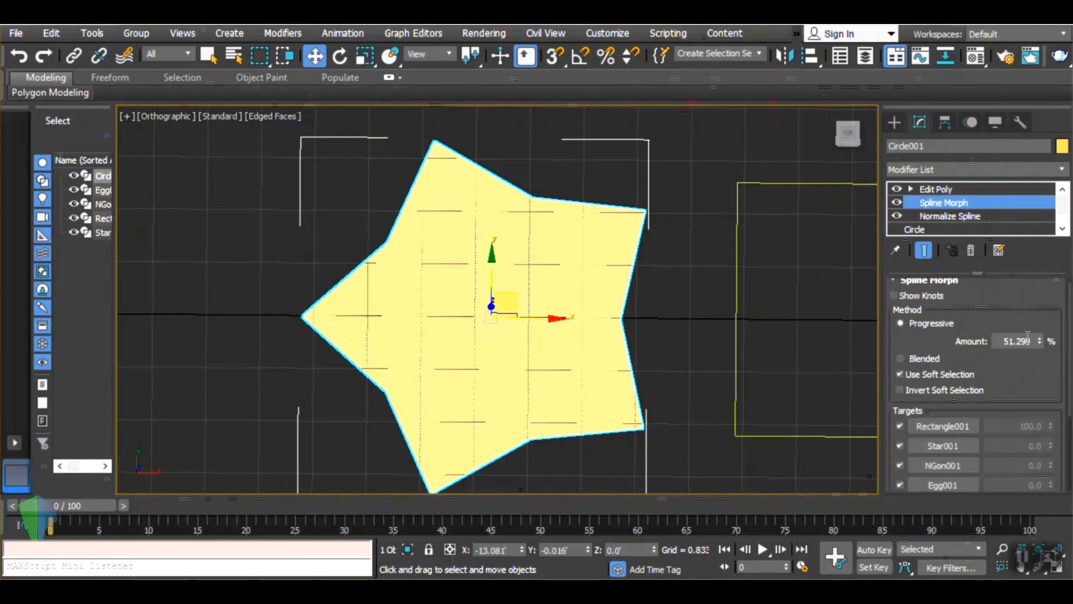
left_click_drag(1037, 341, 1048, 84)
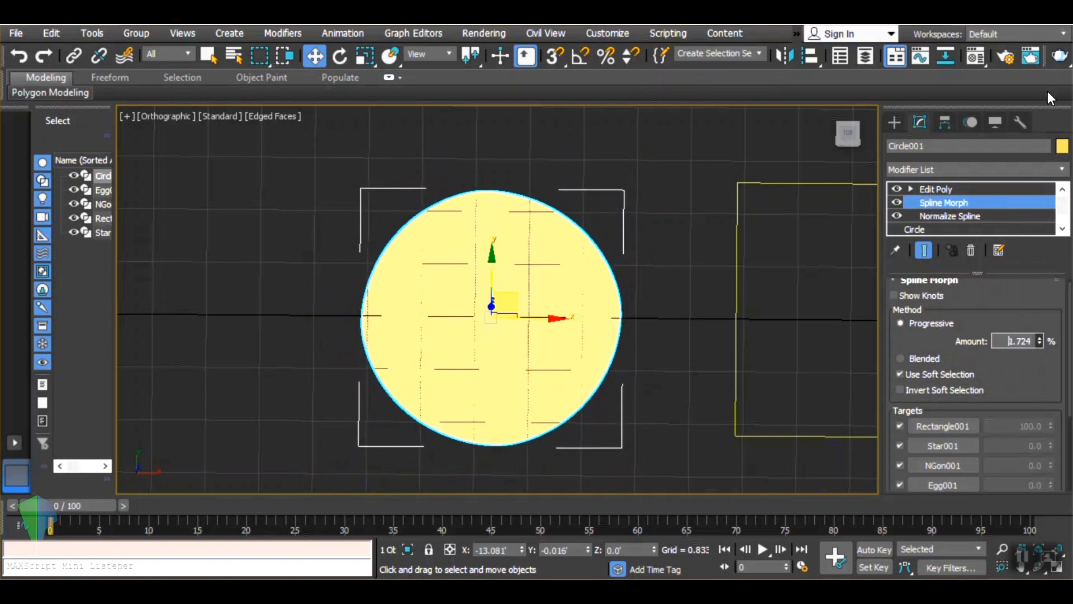
left_click_drag(1043, 134, 1041, 11)
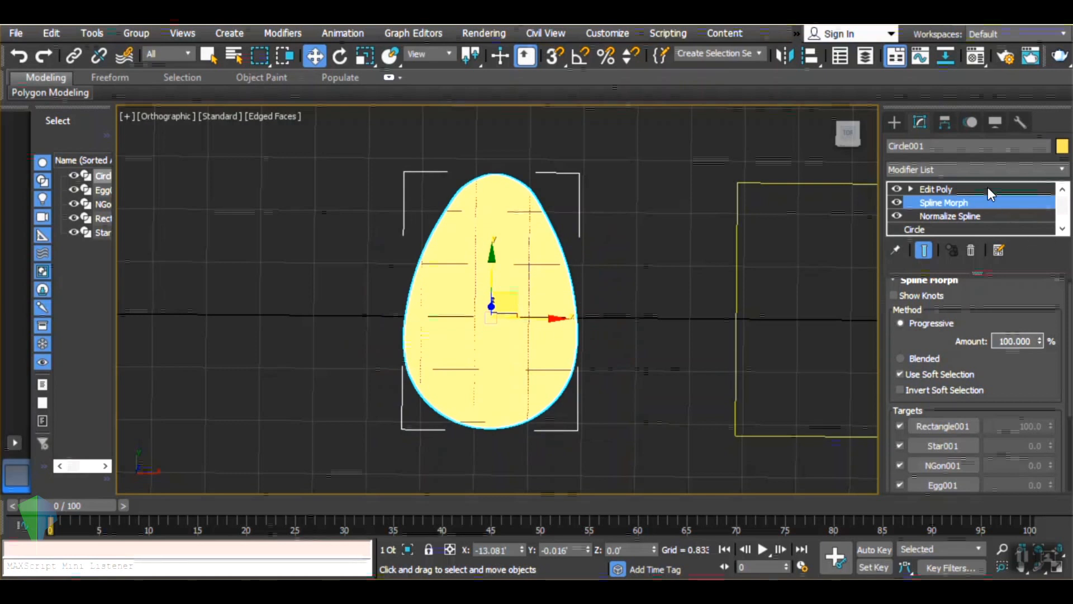
Apply a Shell modifier directly above Spline Morph, beneath Edit Poly, to give the egg surface thickness
left_click(990, 170)
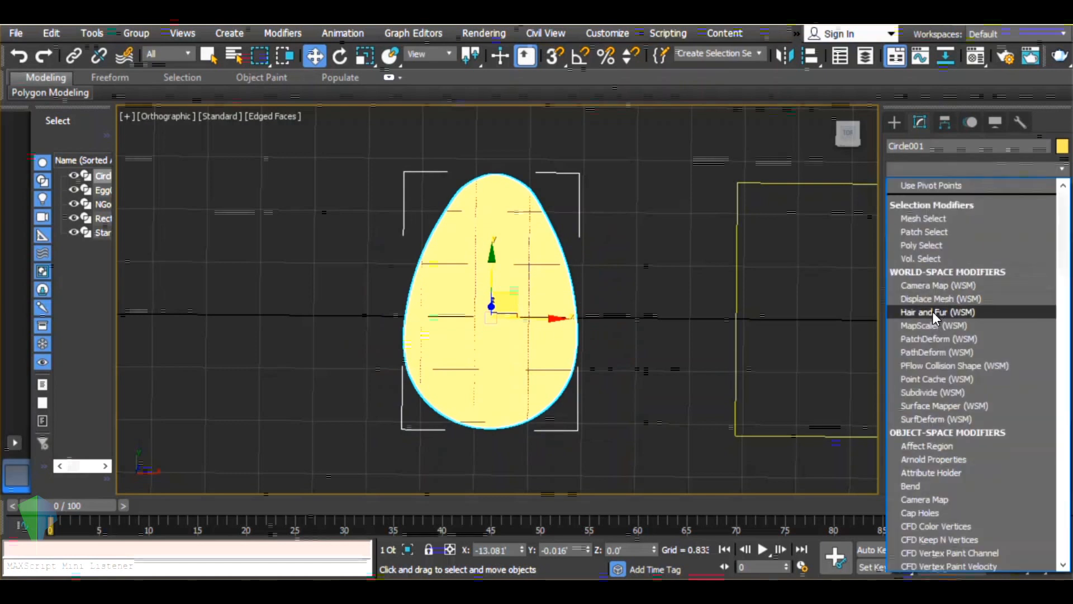
scroll(932, 310, "down", 5)
scroll(932, 310, "down", 10)
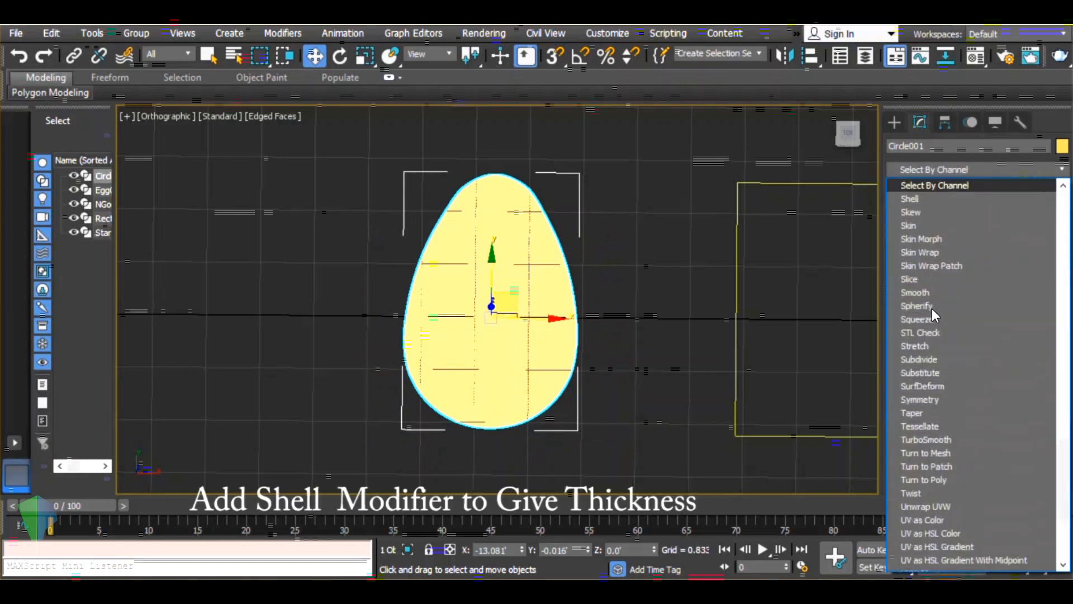
left_click(966, 199)
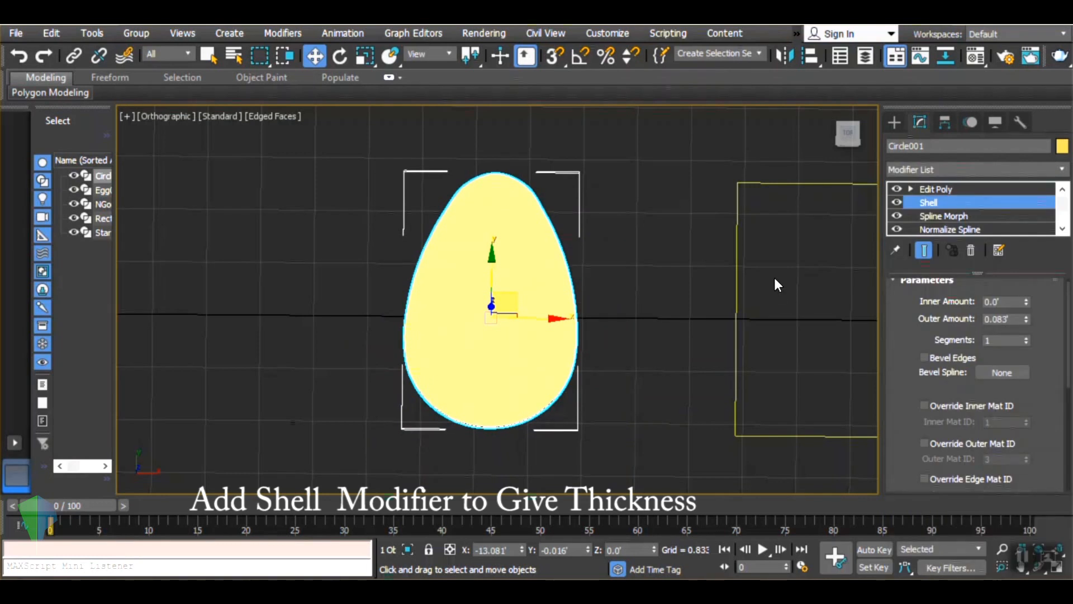
Show the egg in the maximized Perspective view and raise the Shell's Outer Amount to about 1.297'
key("alt+w")
right_click(742, 321)
key("alt+w")
scroll(665, 388, "down", 3)
scroll(757, 347, "down", 4)
scroll(576, 433, "up", 6)
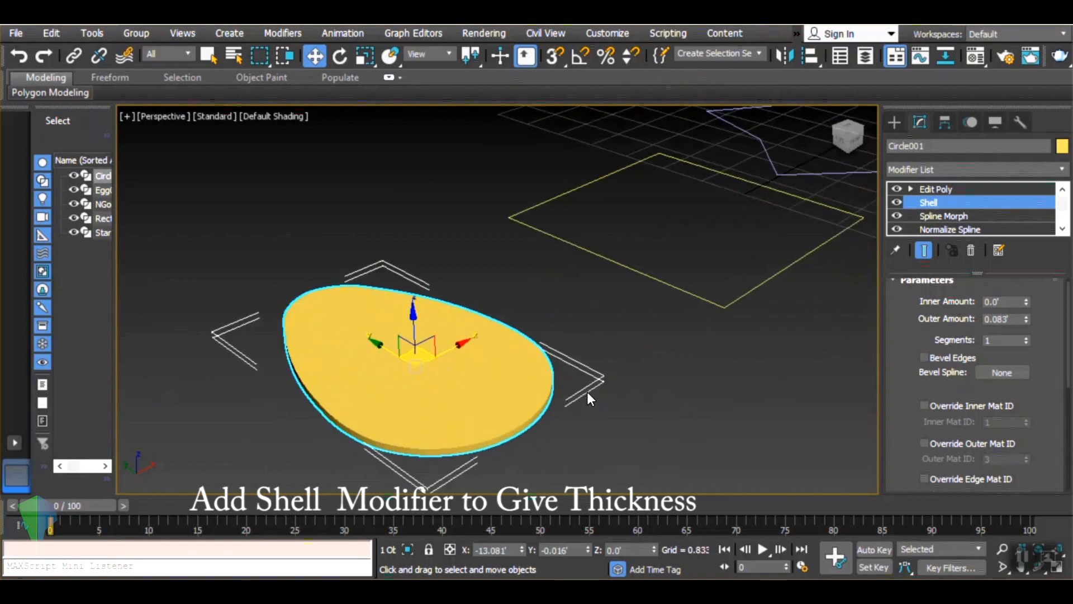
left_click_drag(1026, 317, 1045, 558)
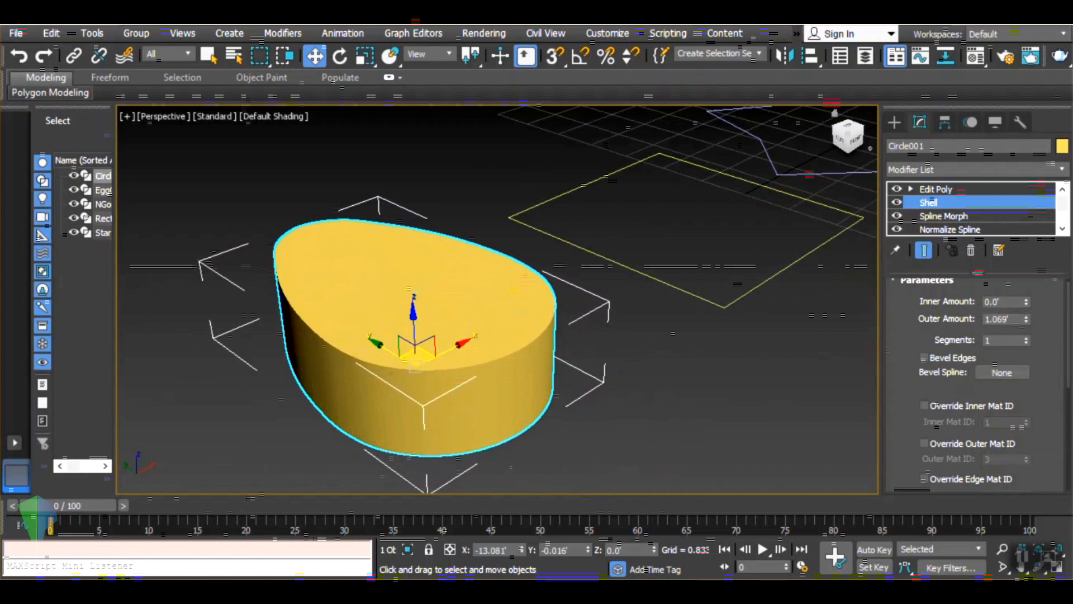
left_click_drag(1027, 318, 1004, 102)
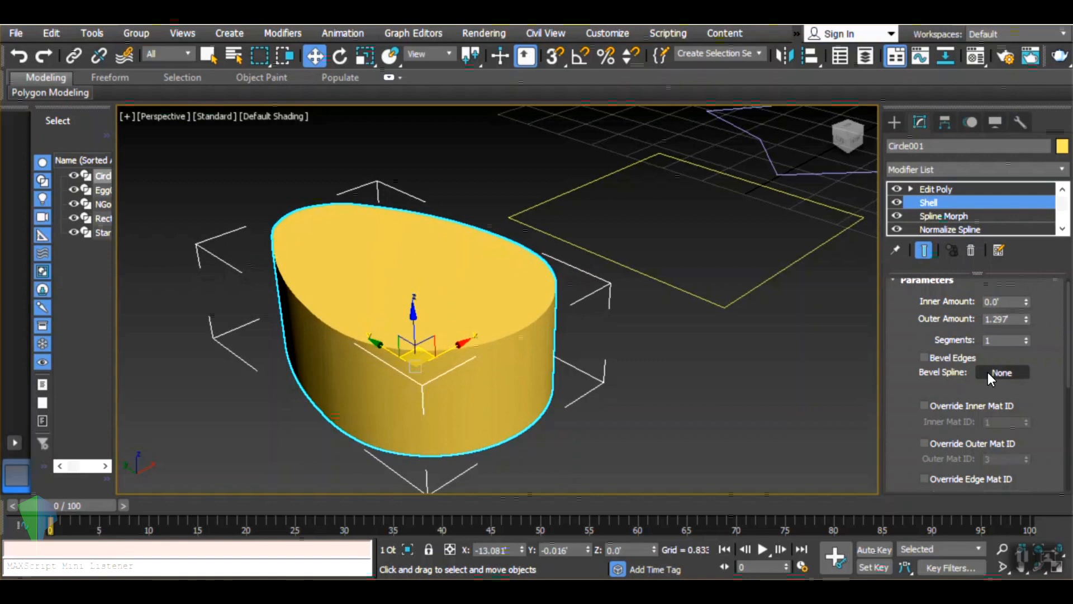
Preview the thickened morph by running the progressive Spline Morph Amount down to 0% and back up to 100%
left_click(974, 217)
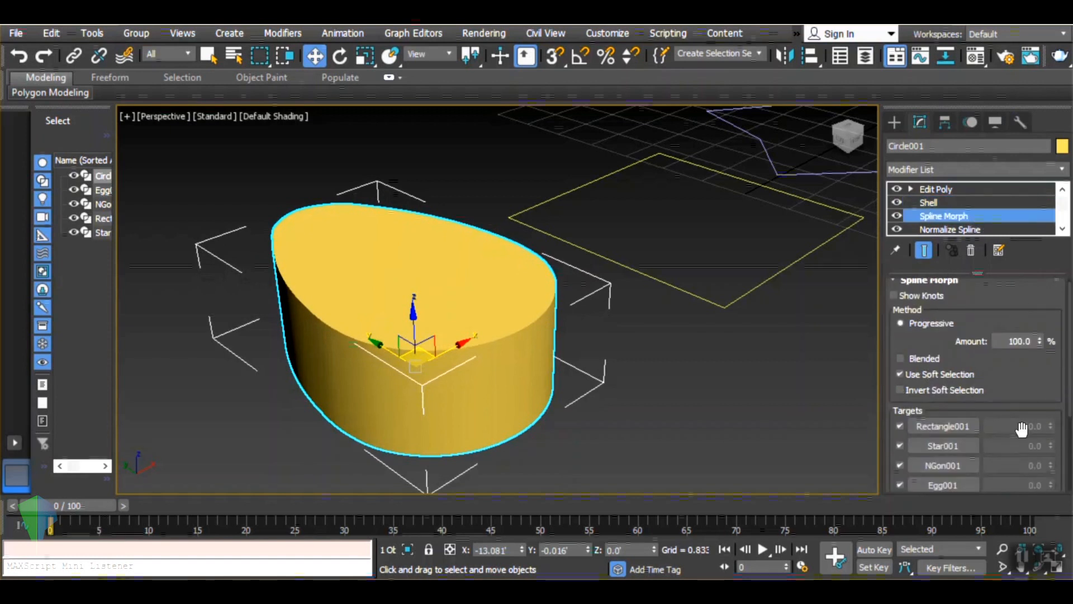
left_click_drag(1042, 327, 1023, 551)
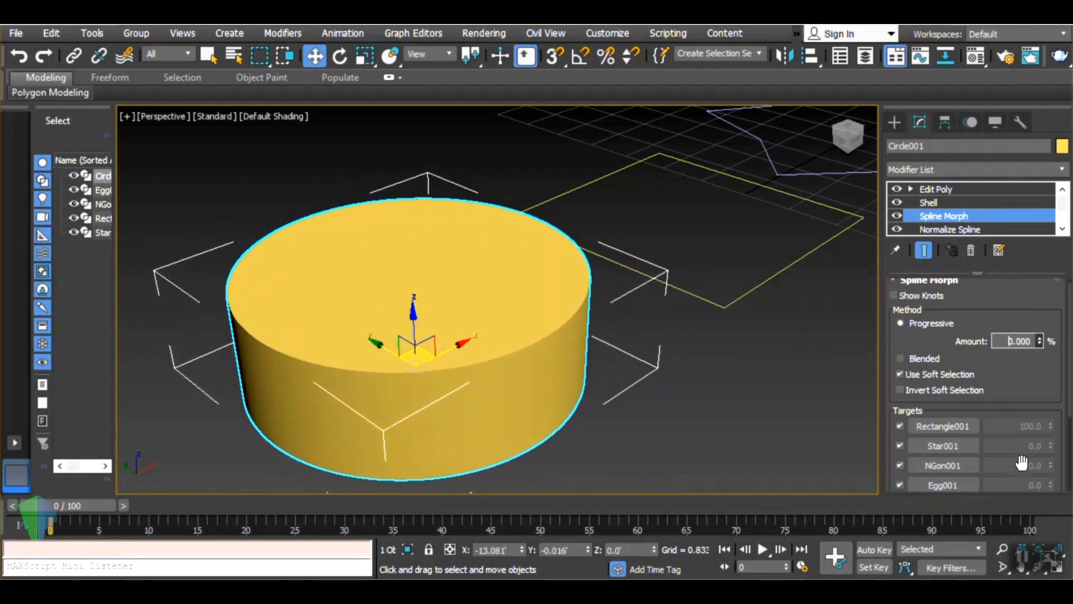
left_click_drag(1038, 341, 1053, 106)
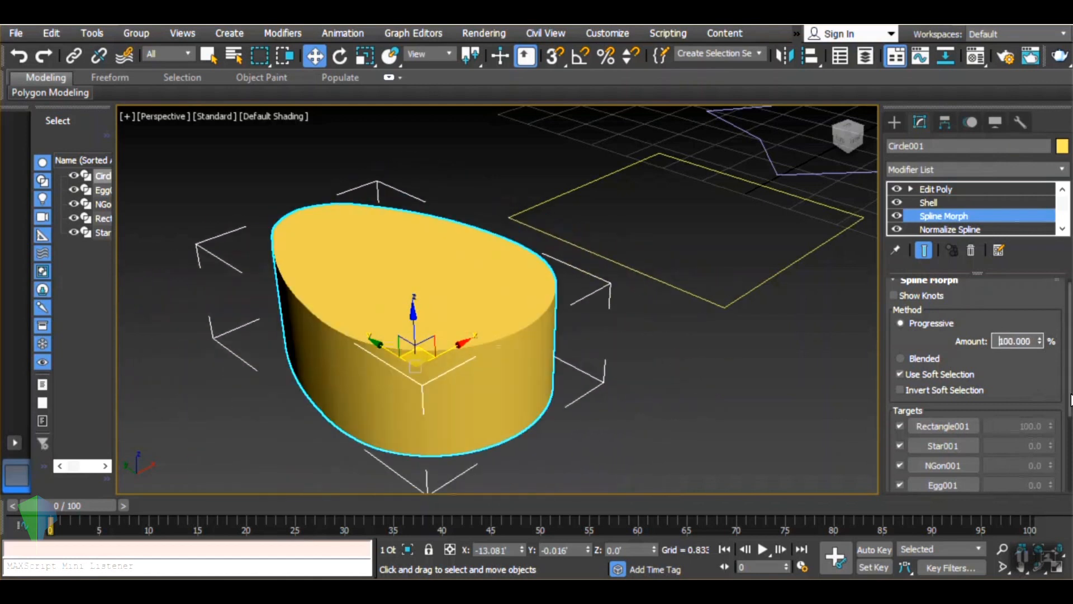